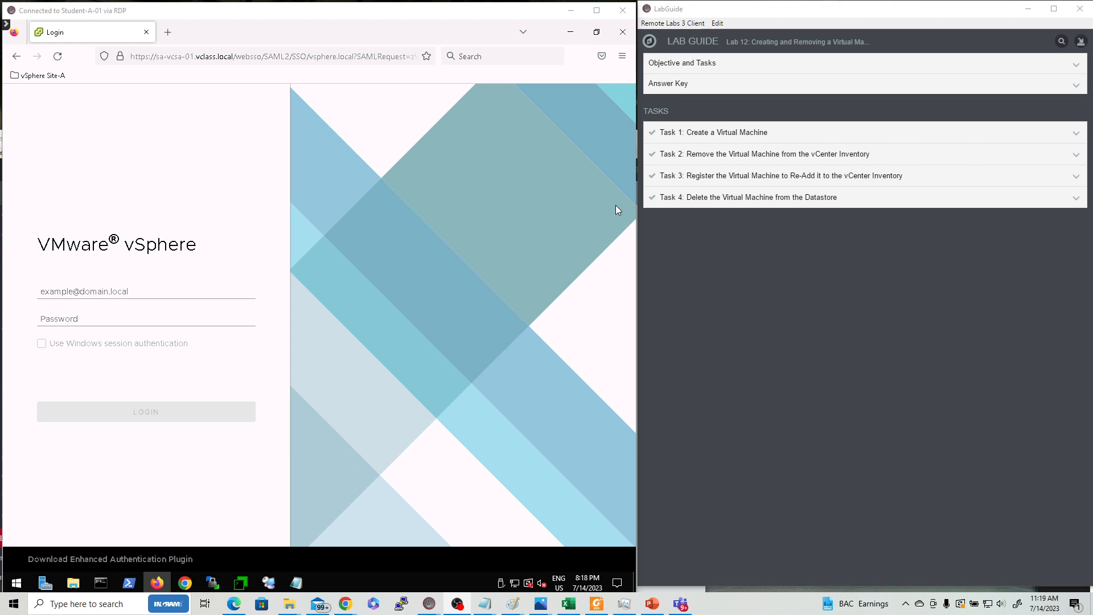
Review the lab's objectives and the Task 1 instructions for creating a virtual machine in the lab guide
click(758, 133)
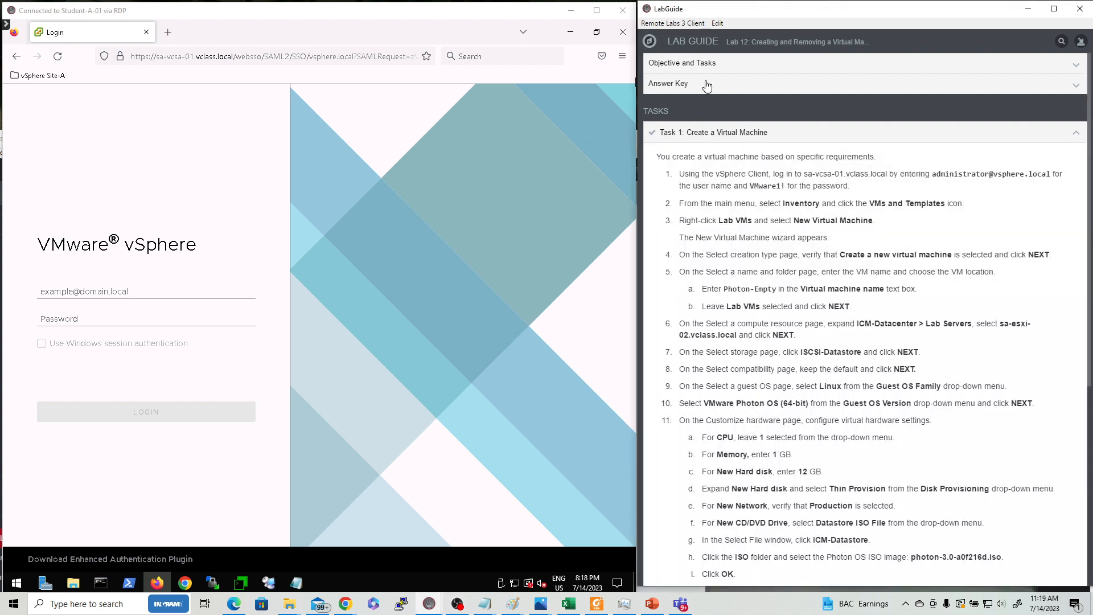
click(713, 63)
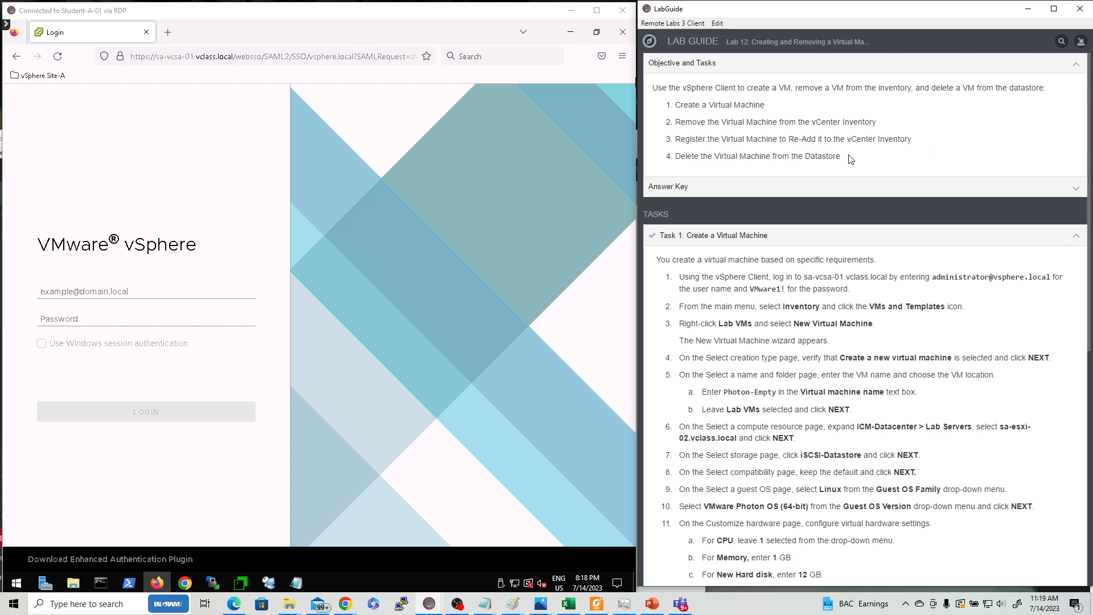
click(722, 63)
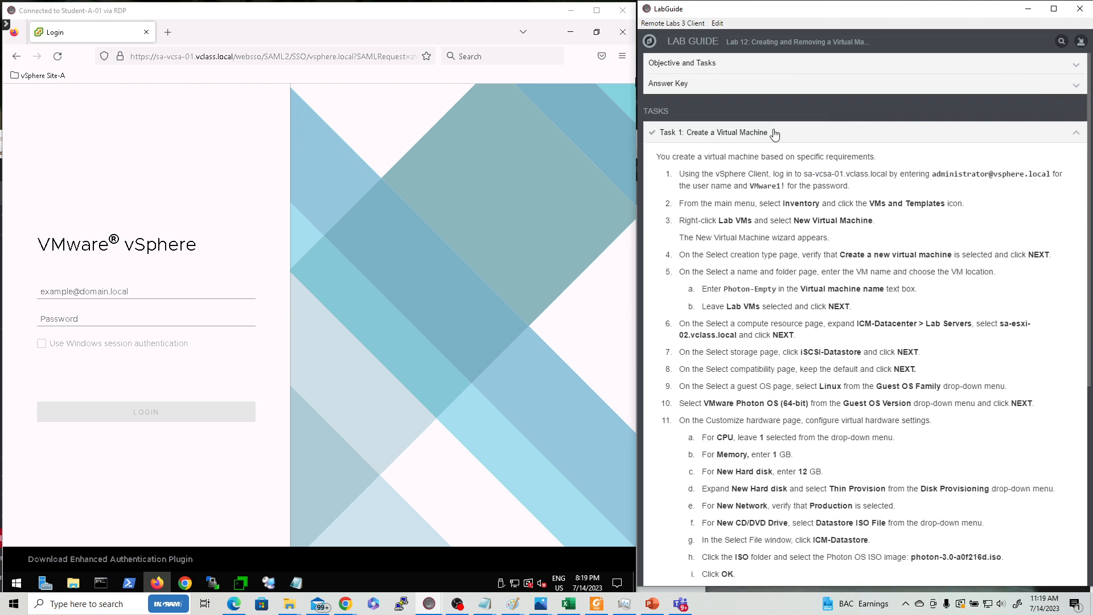
click(690, 137)
click(718, 136)
Log in to the vSphere Client with the administrator user name and account password, returning from the authentication error page
click(128, 297)
click(132, 311)
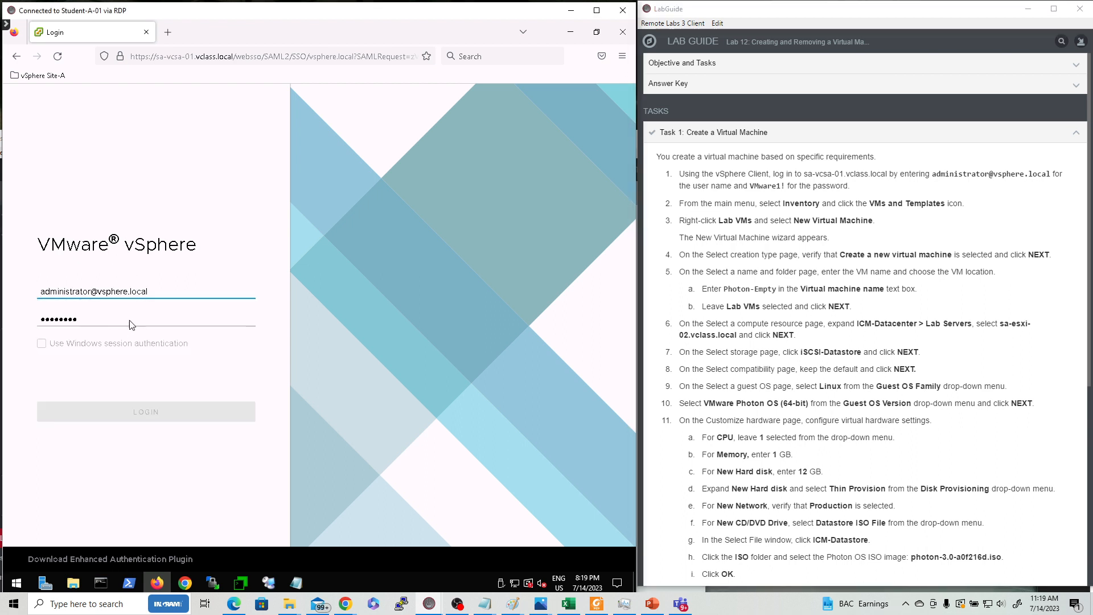
click(132, 324)
key(Return)
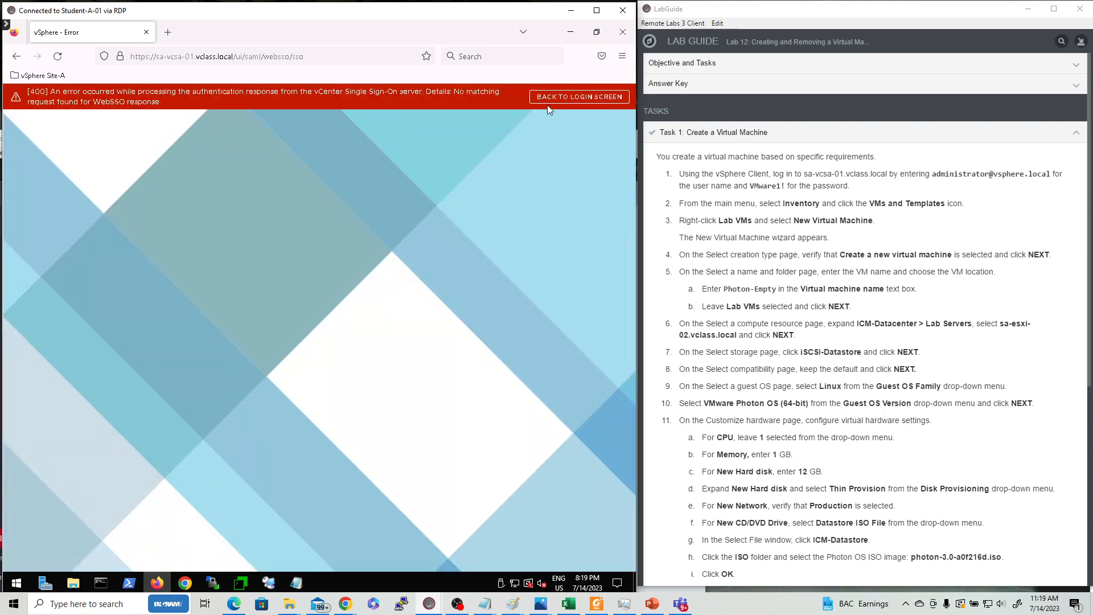
click(582, 100)
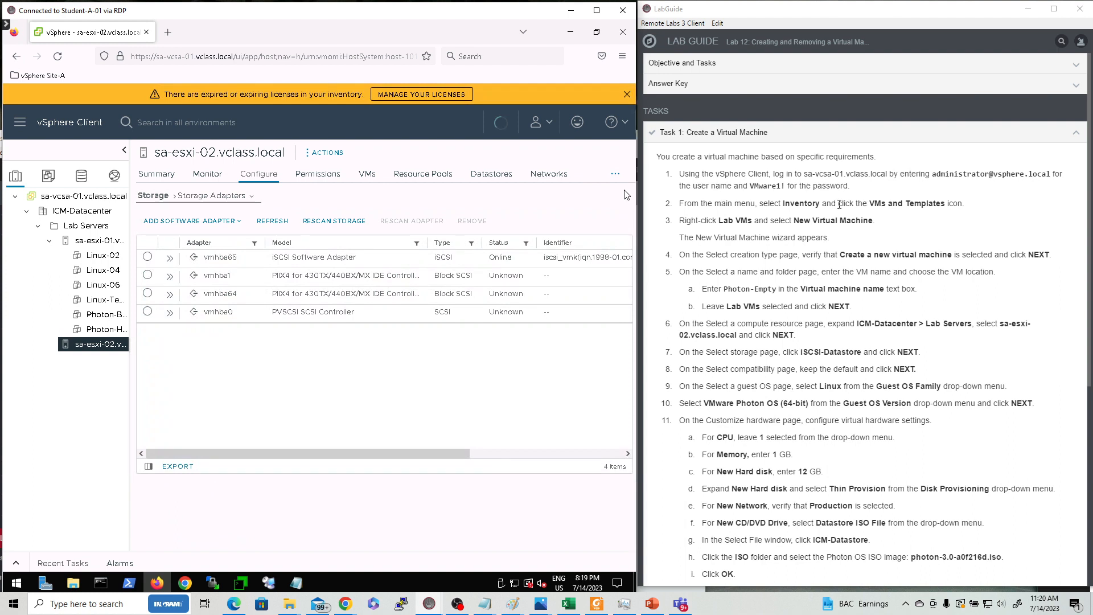
Switch the vSphere inventory to the VMs and Templates view
click(48, 179)
click(90, 270)
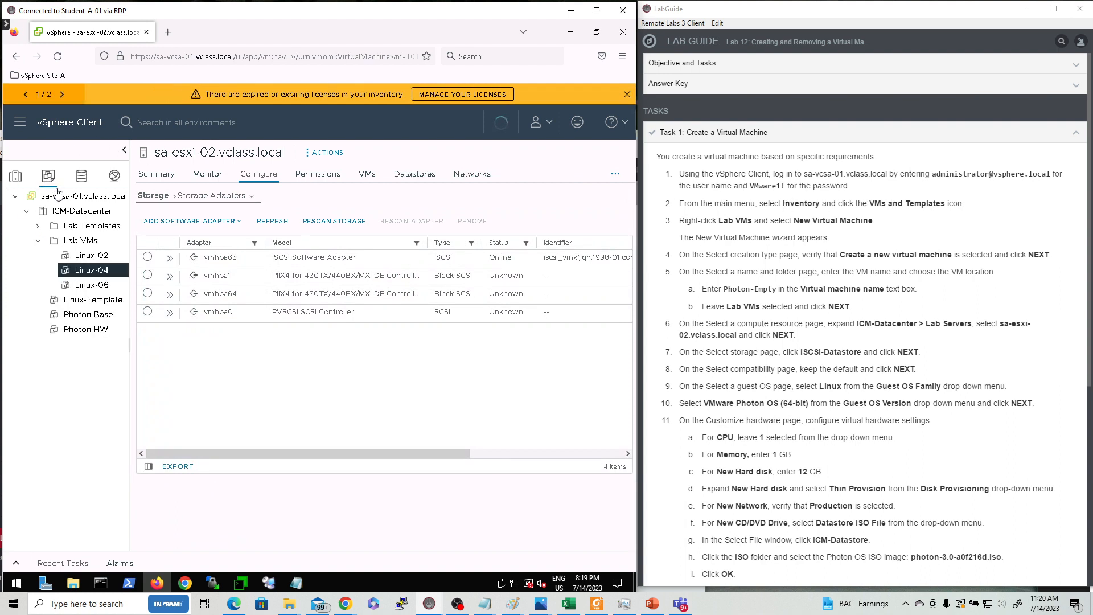
click(20, 122)
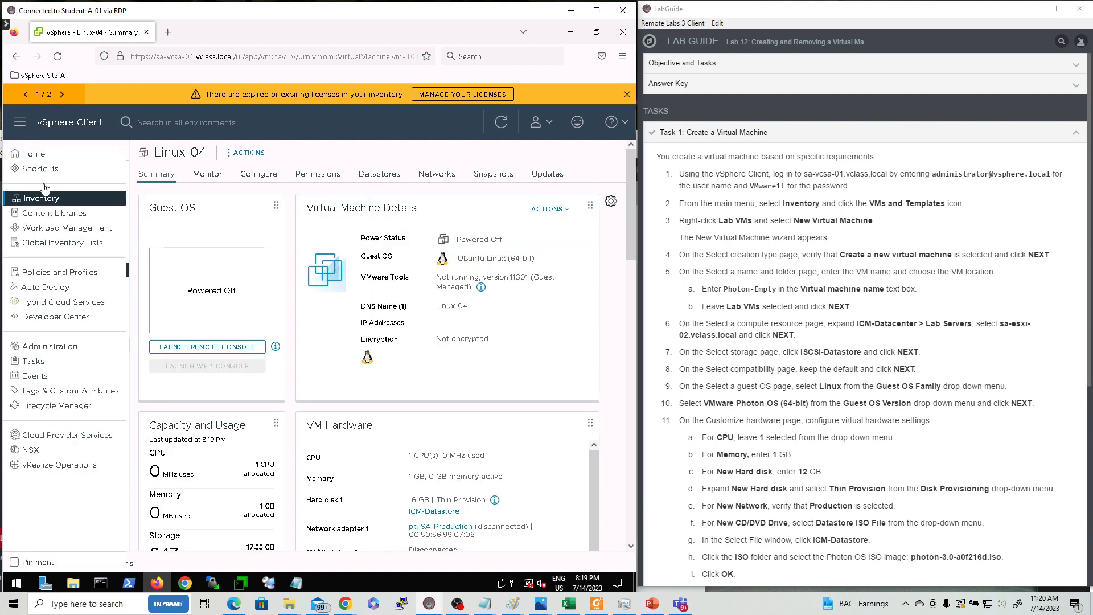
click(52, 201)
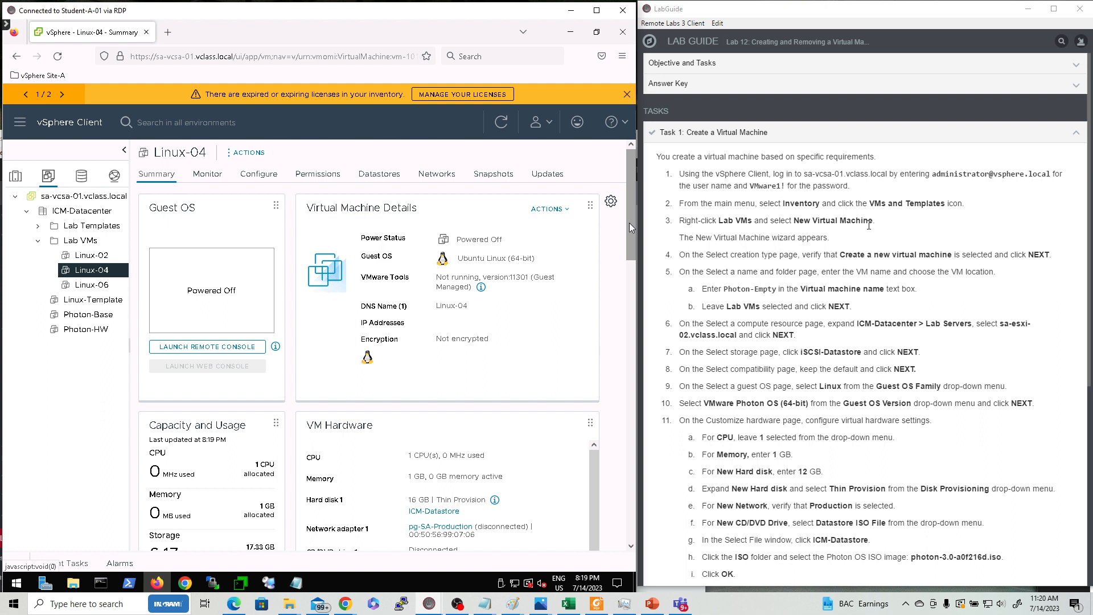
Start a new virtual machine in the Lab VMs folder using the "Create a new virtual machine" creation type
click(68, 242)
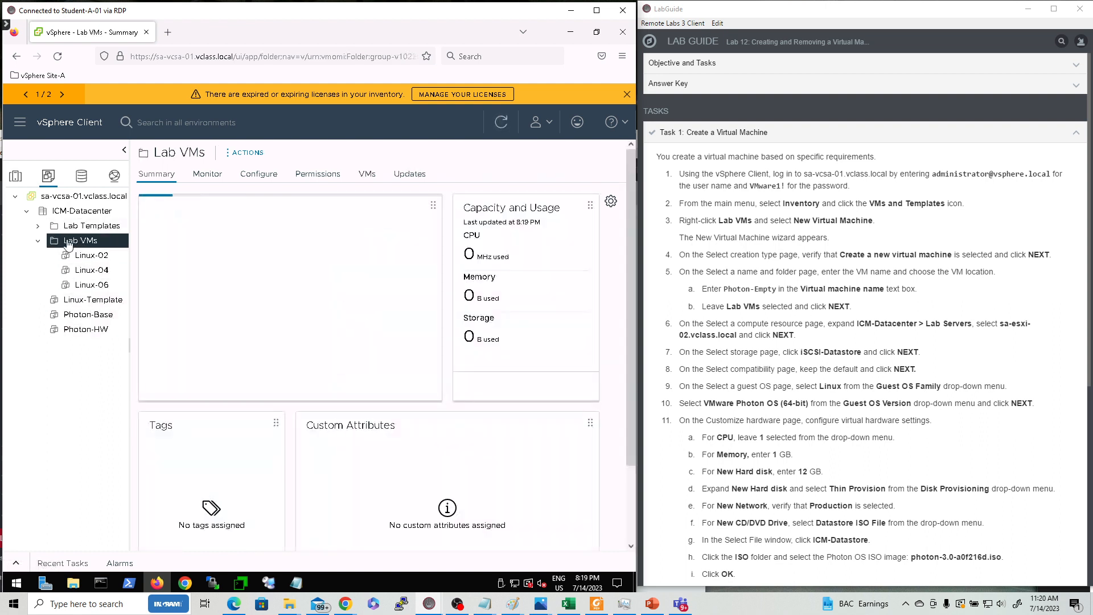
right_click(68, 244)
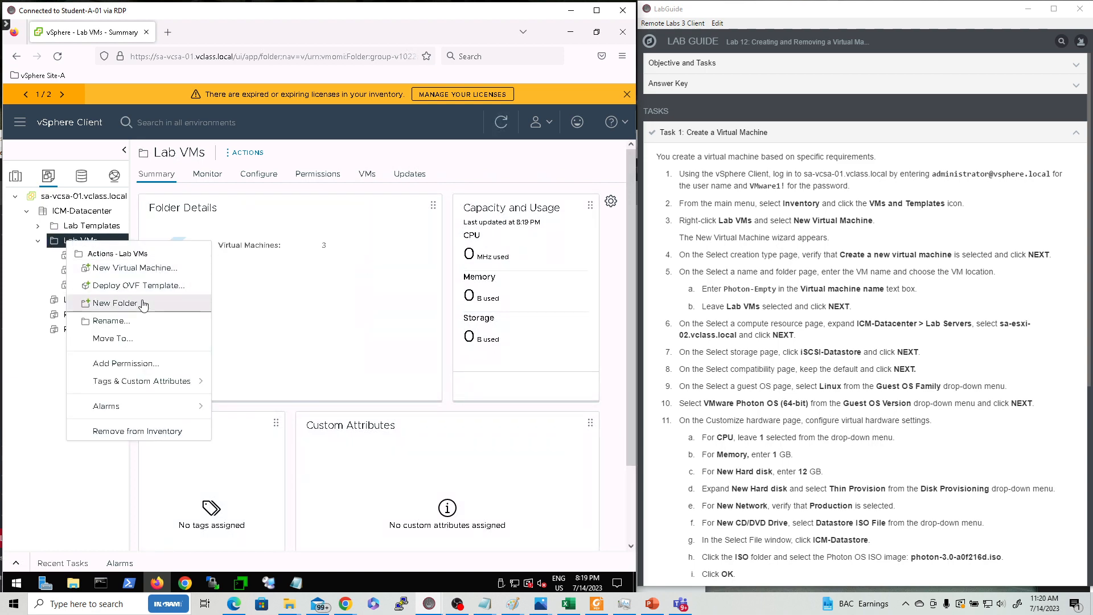
click(162, 269)
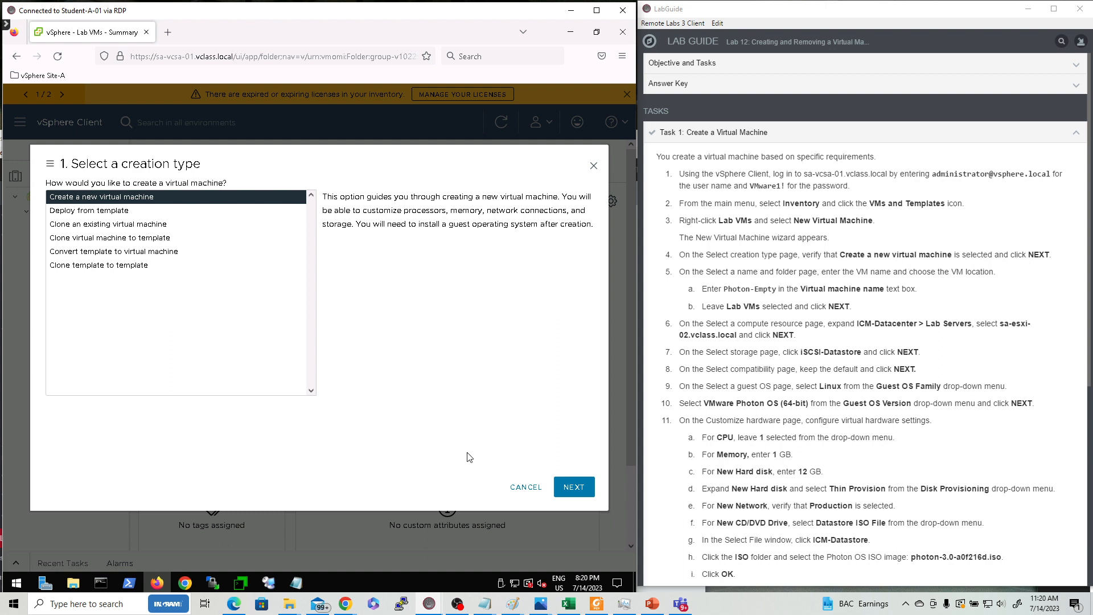
click(579, 489)
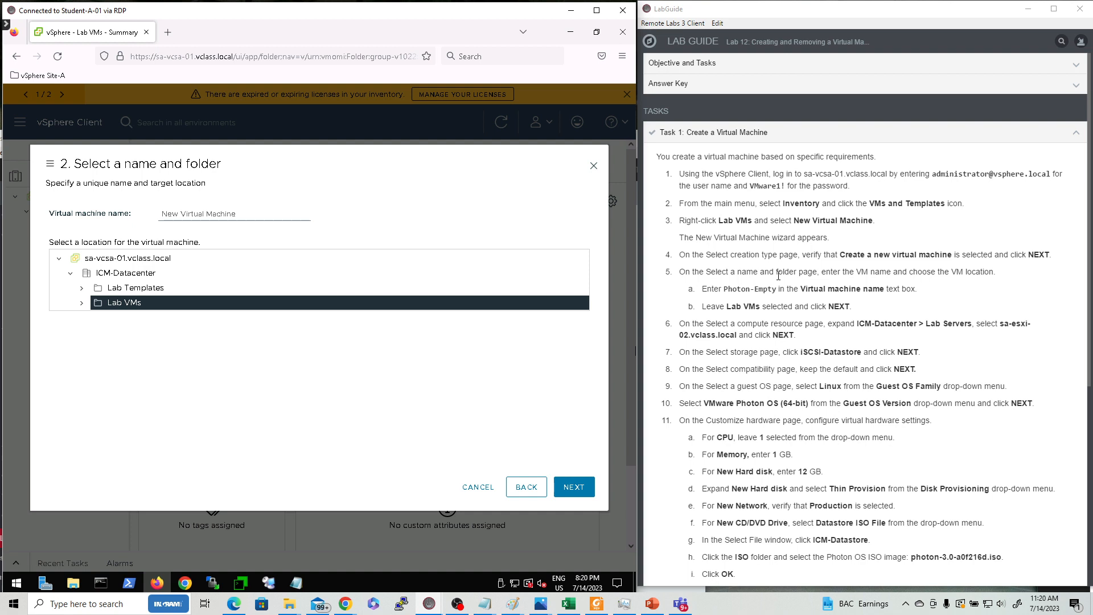
Name the virtual machine Photon-Empty and keep Lab VMs as its location
click(239, 212)
triple_click(219, 211)
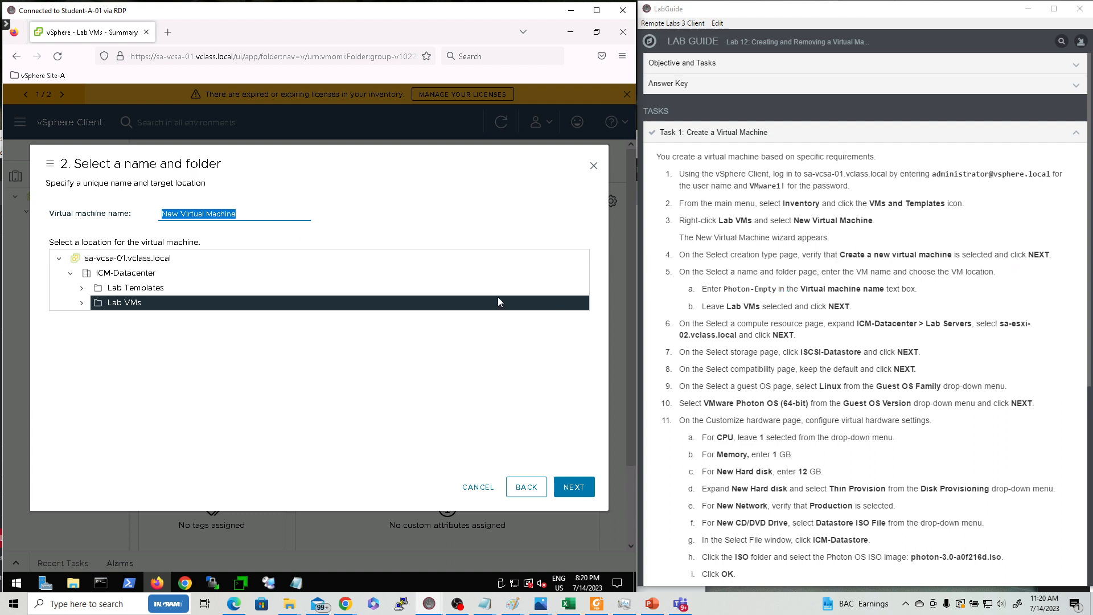
text(Photon-Empty)
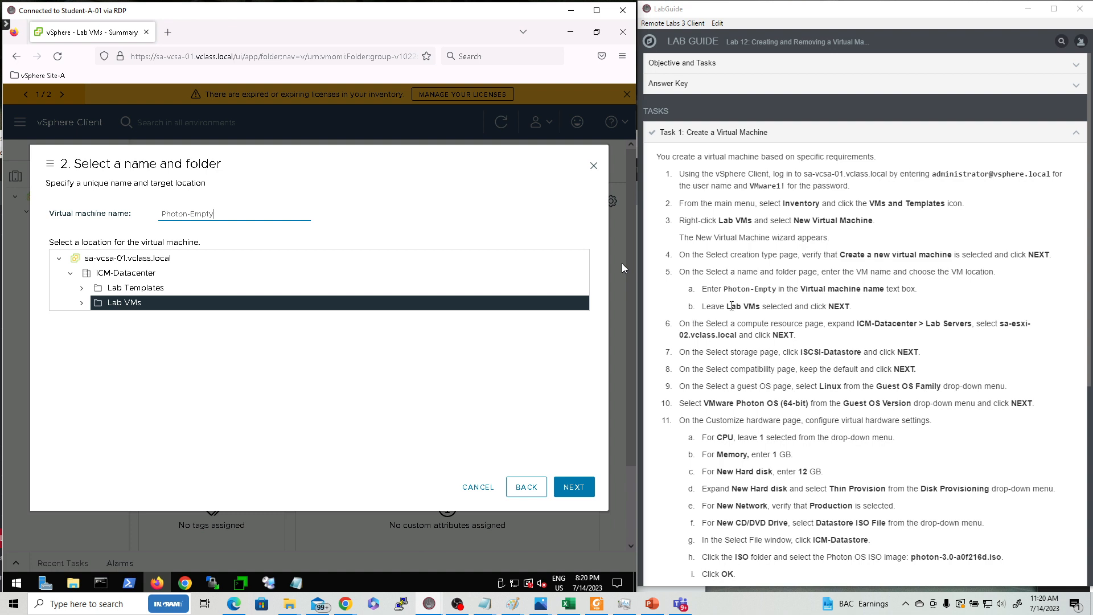
drag(720, 309, 707, 309)
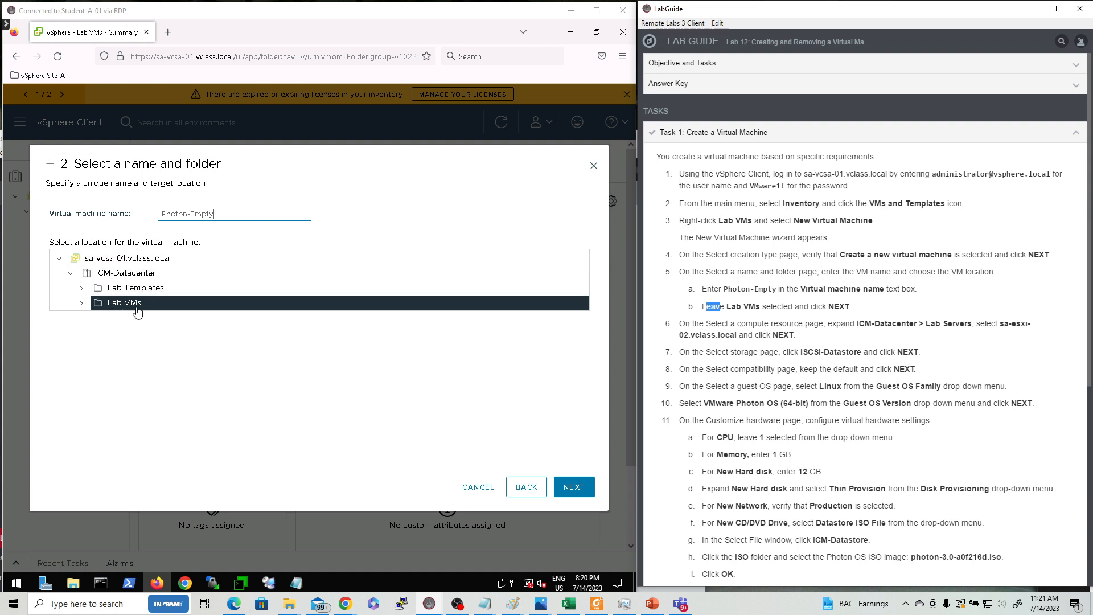
click(578, 493)
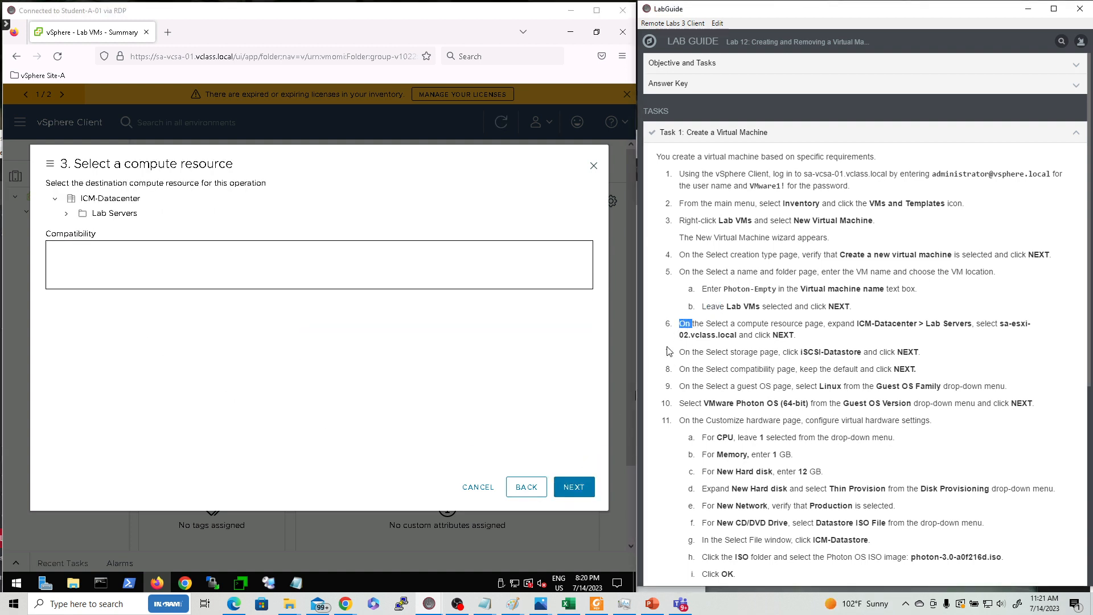
Choose sa-esxi-02.vclass.local under ICM-Datacenter > Lab Servers as the compute resource
double_click(684, 323)
click(66, 215)
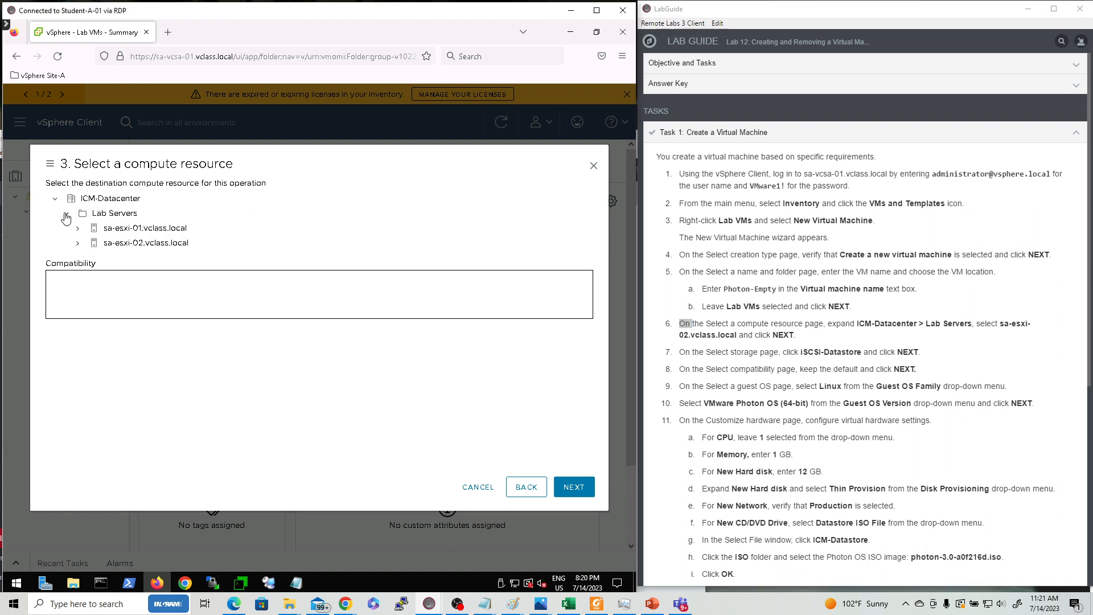
click(147, 244)
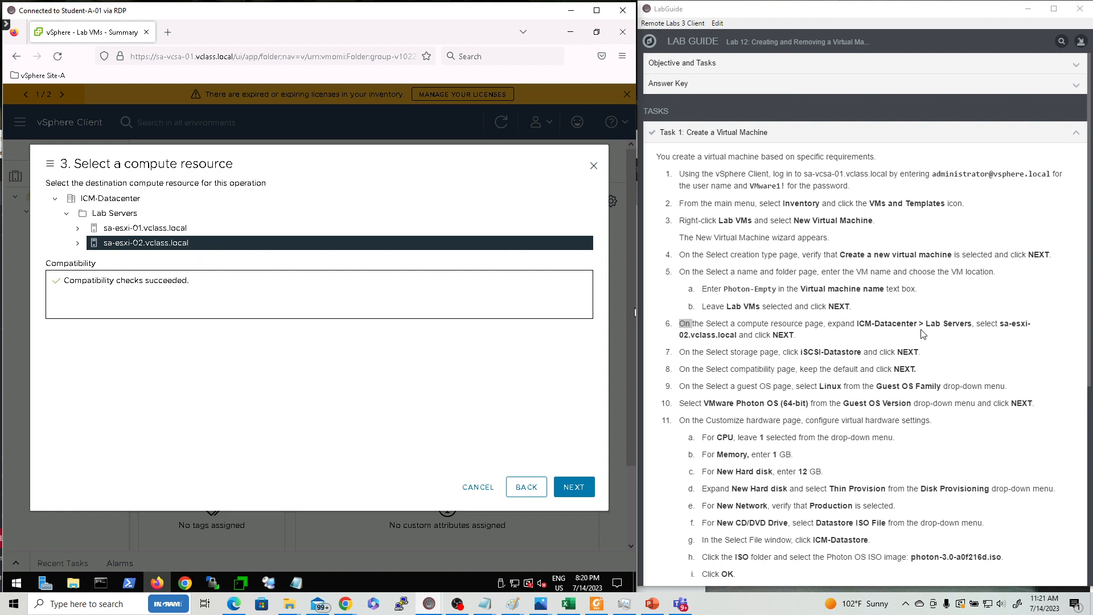
click(568, 494)
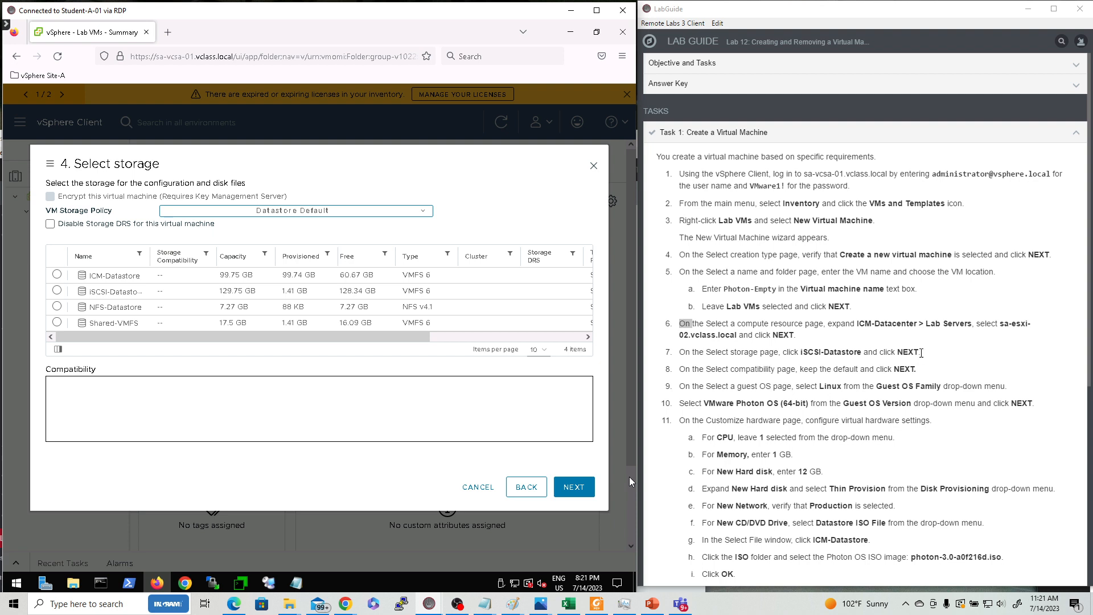
Choose iSCSI-Datastore as the storage and accept the default compatibility, ESXi 8.0 and later
click(58, 291)
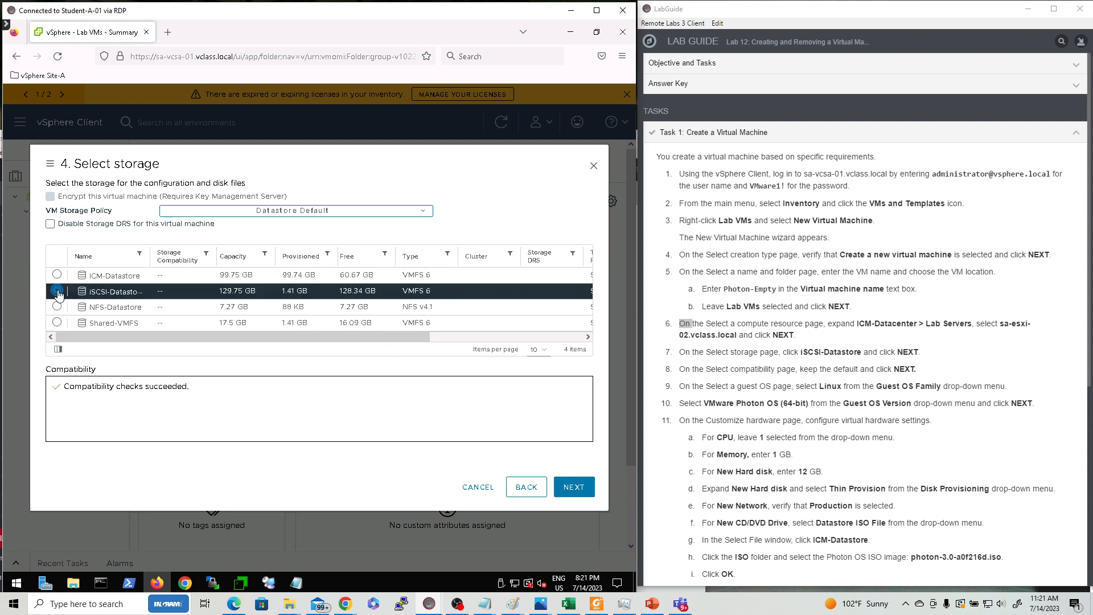
click(573, 488)
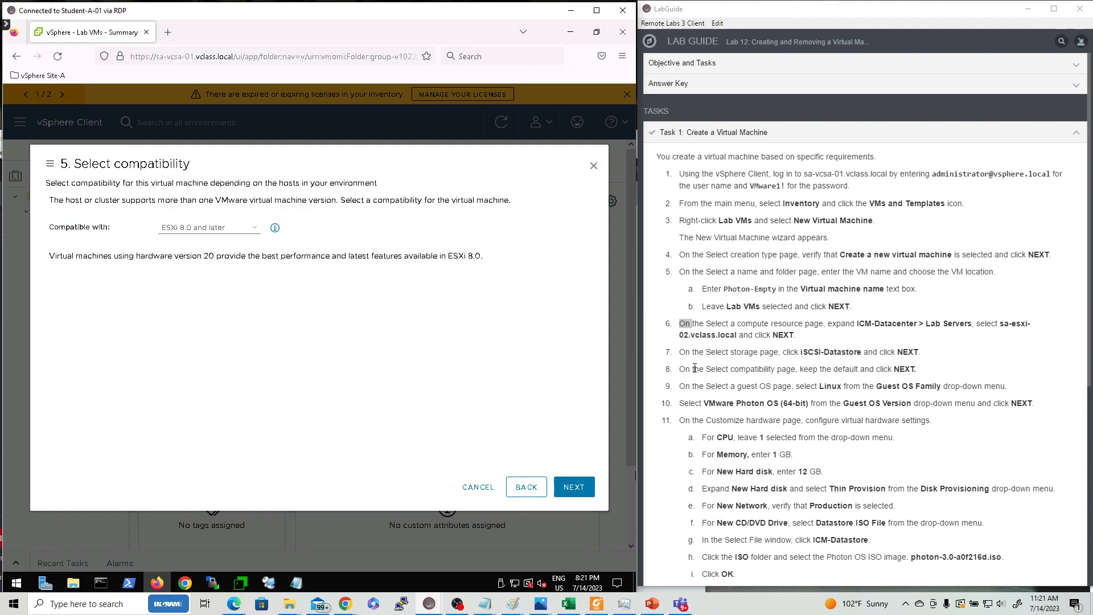
drag(695, 369, 679, 369)
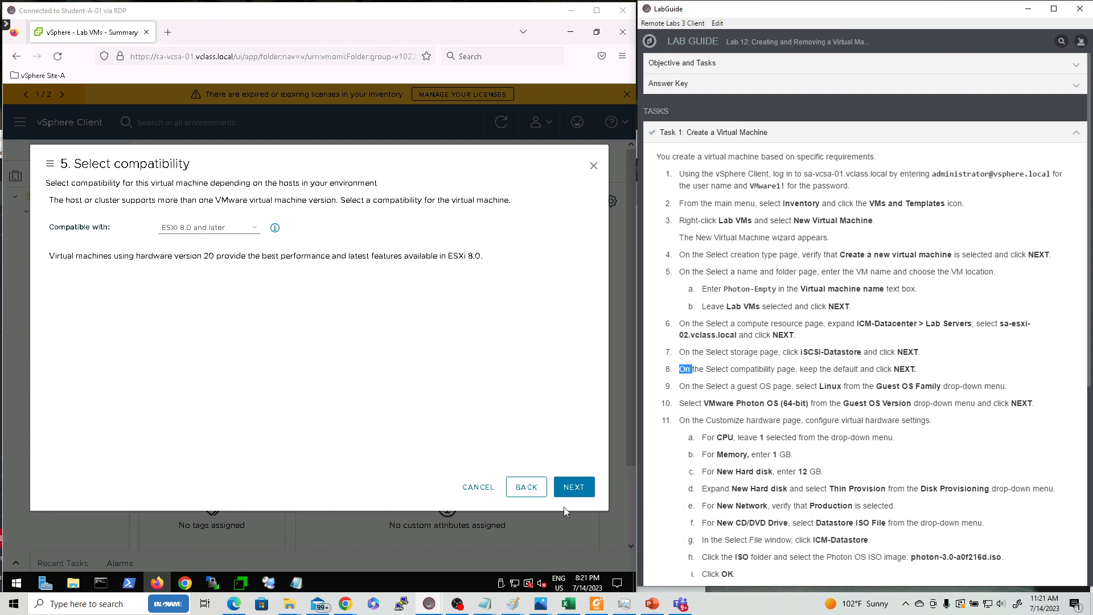
click(586, 489)
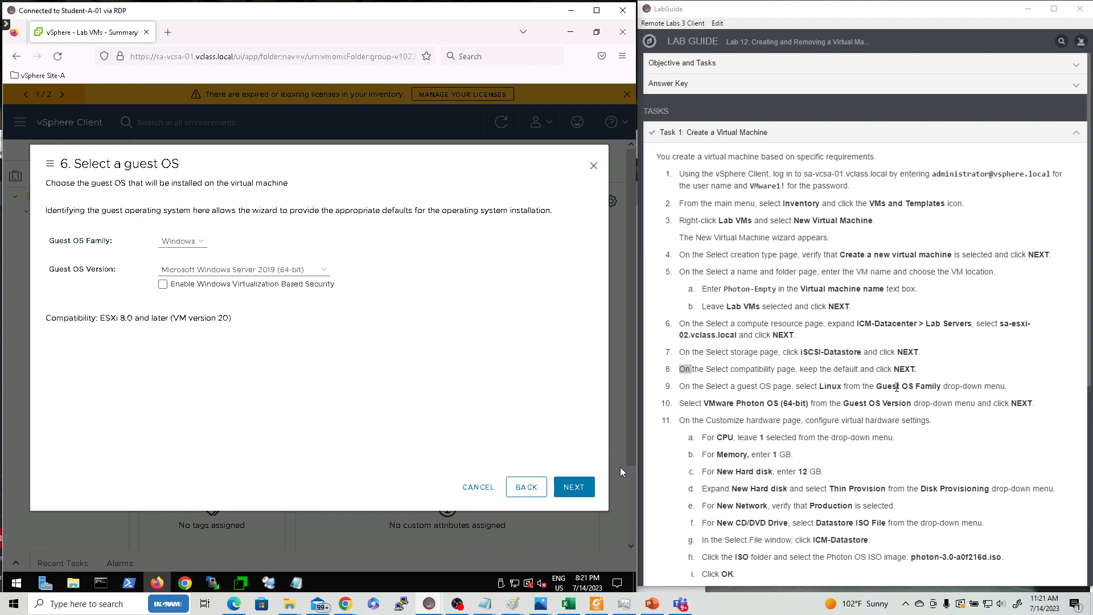
Set the guest OS family to Linux and the version to VMware Photon OS (64-bit), and continue to hardware customization
drag(688, 386, 679, 386)
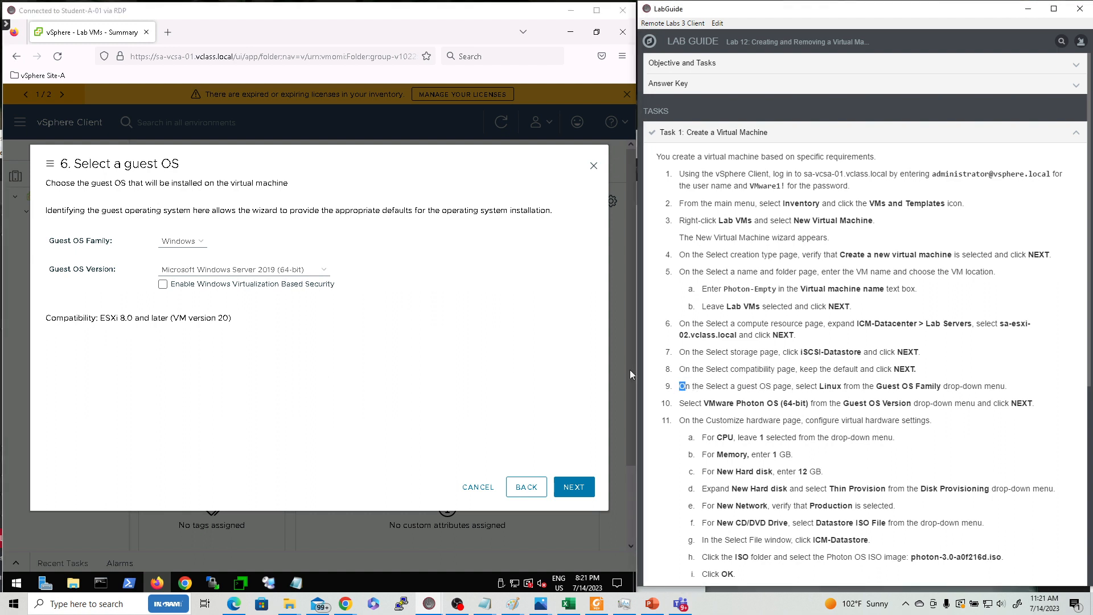
click(205, 246)
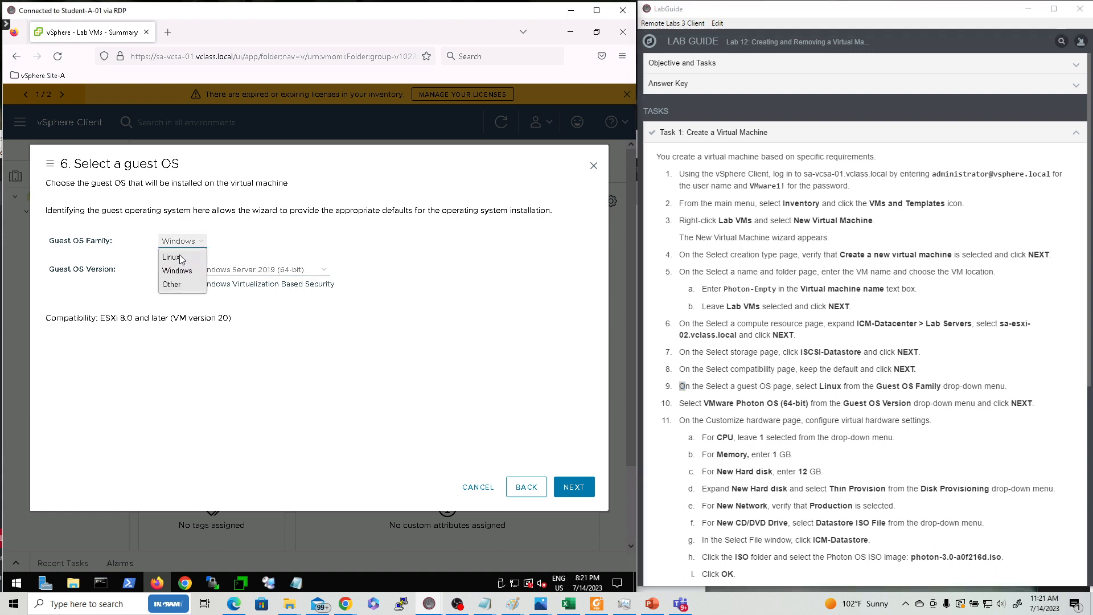
click(179, 255)
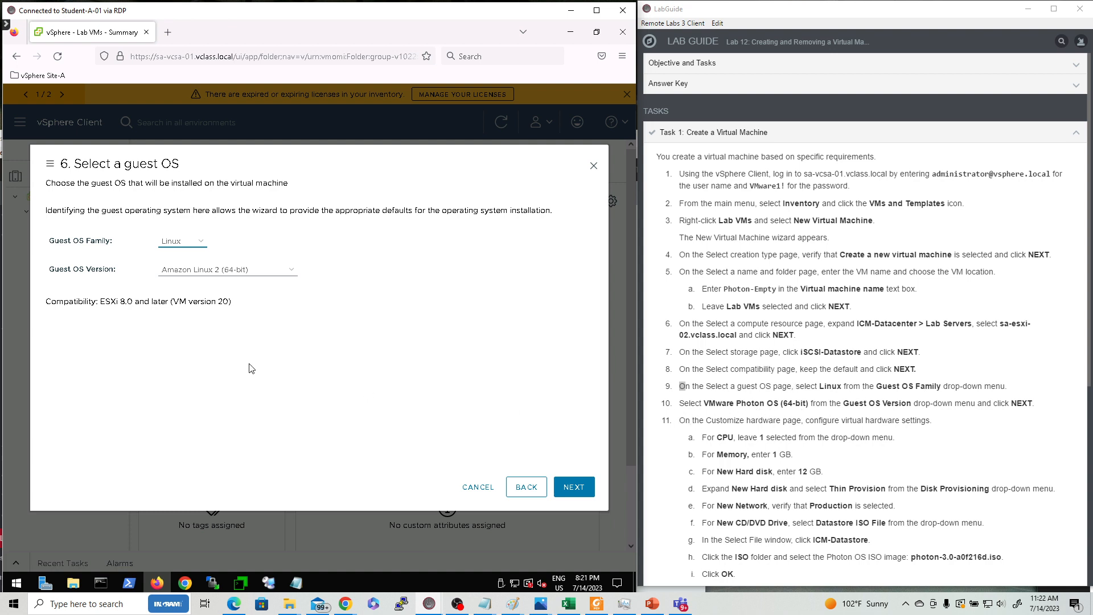
click(287, 276)
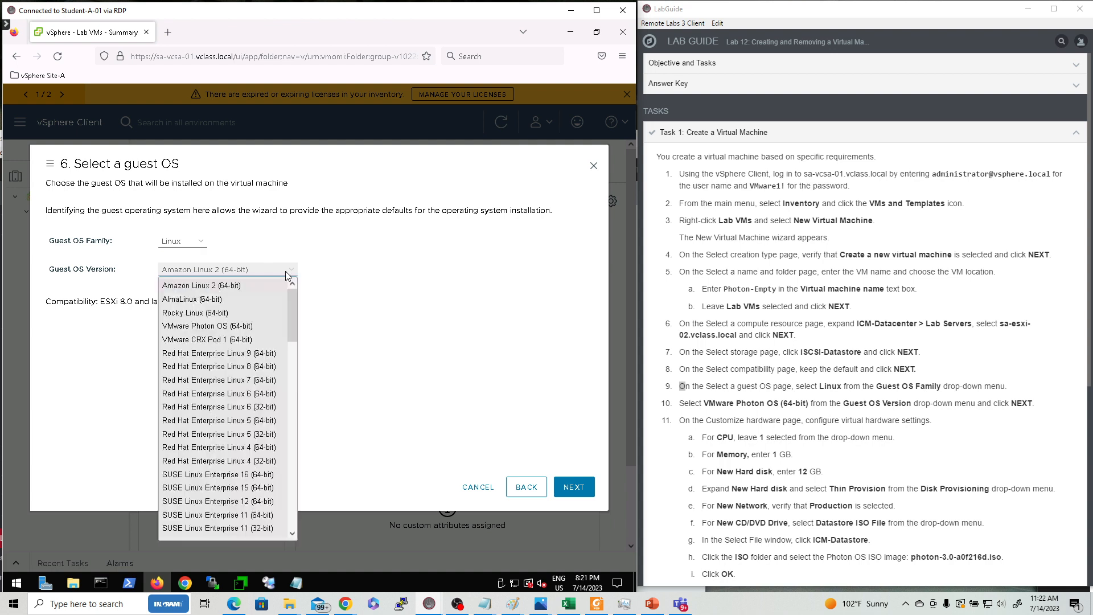
click(234, 327)
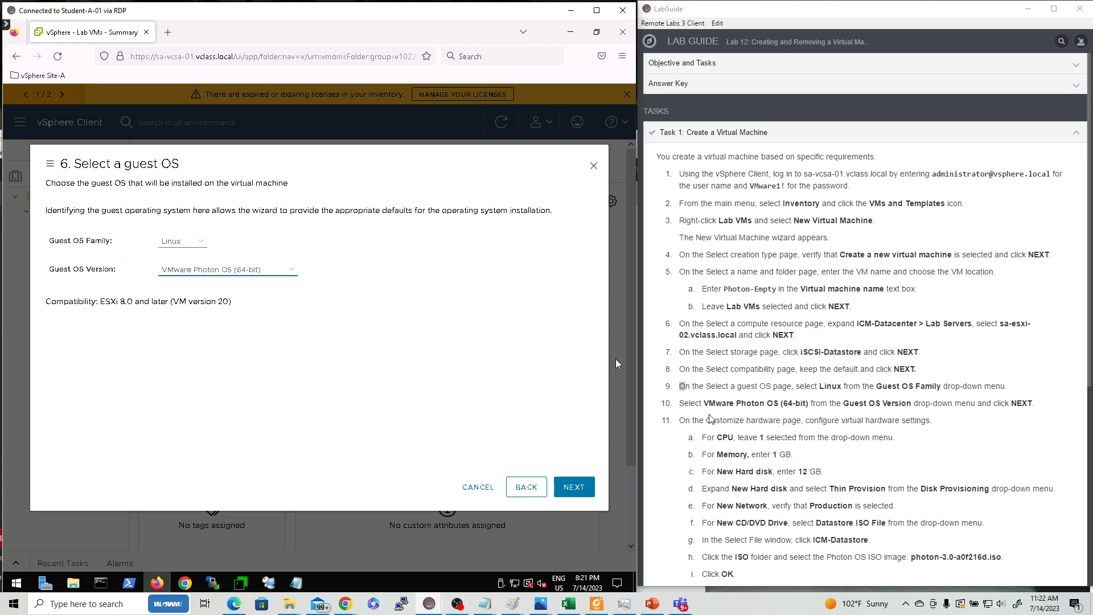
drag(691, 403, 683, 403)
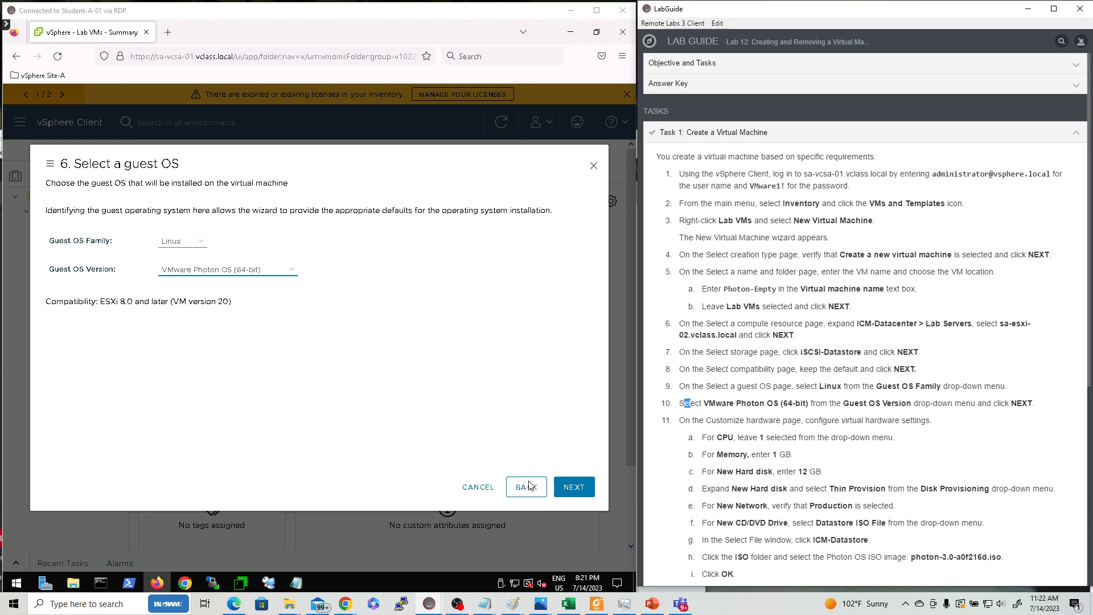
click(574, 487)
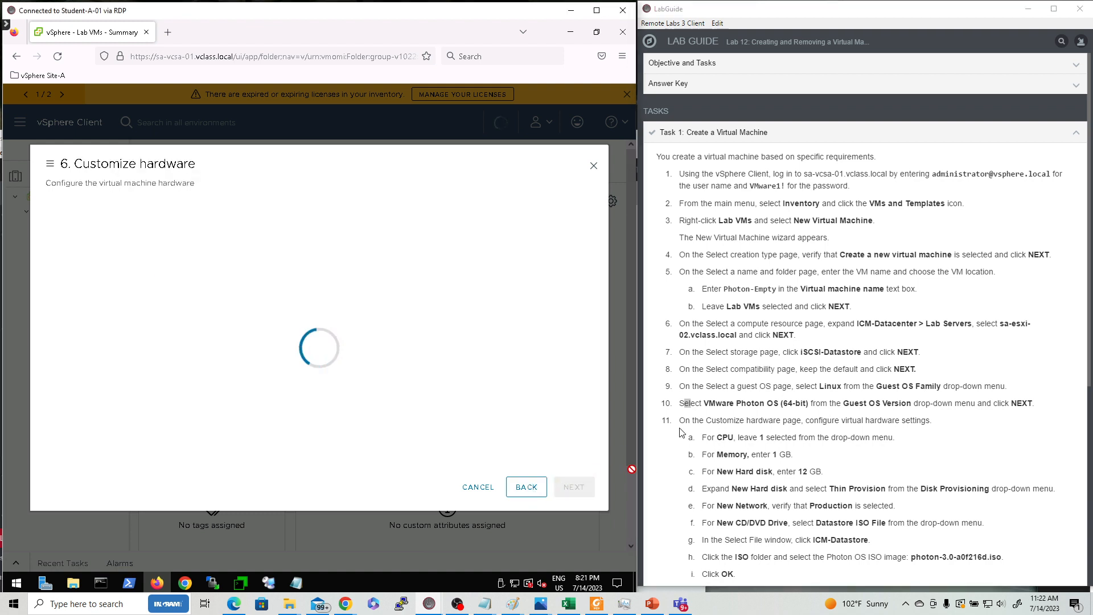
Set the virtual machine's memory to 1 GB and its new hard disk to 12 GB
drag(680, 421, 686, 421)
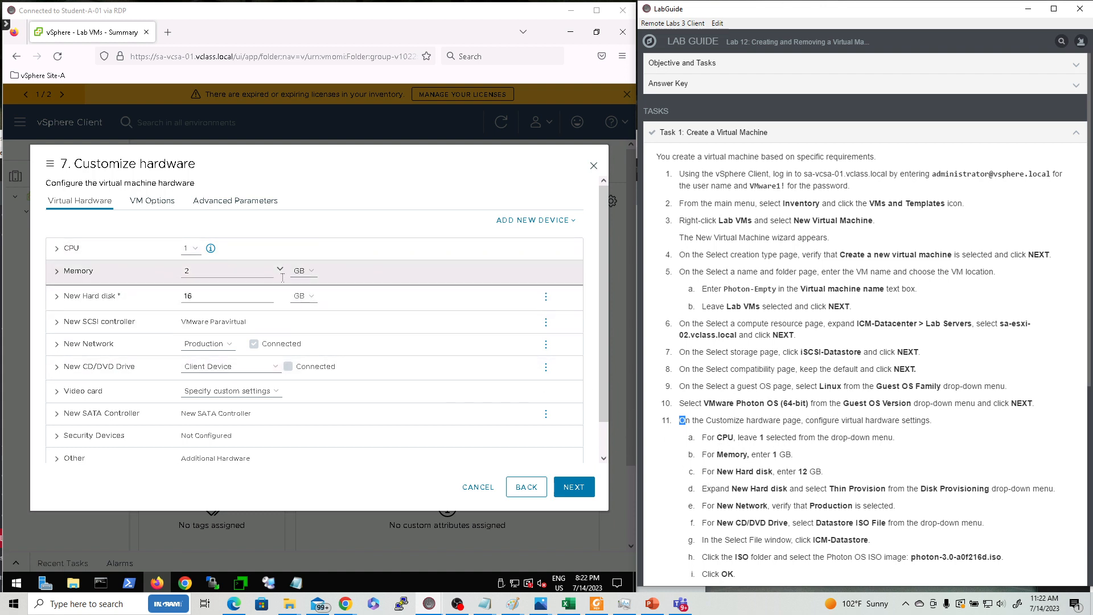
drag(232, 280, 170, 280)
text(1)
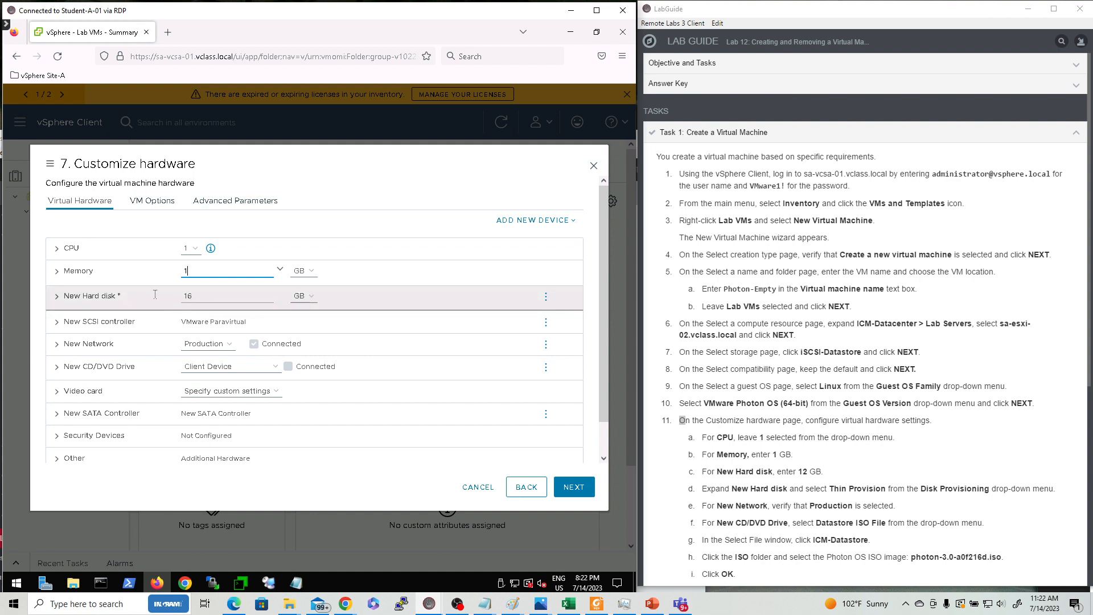
key(Tab)
text(12)
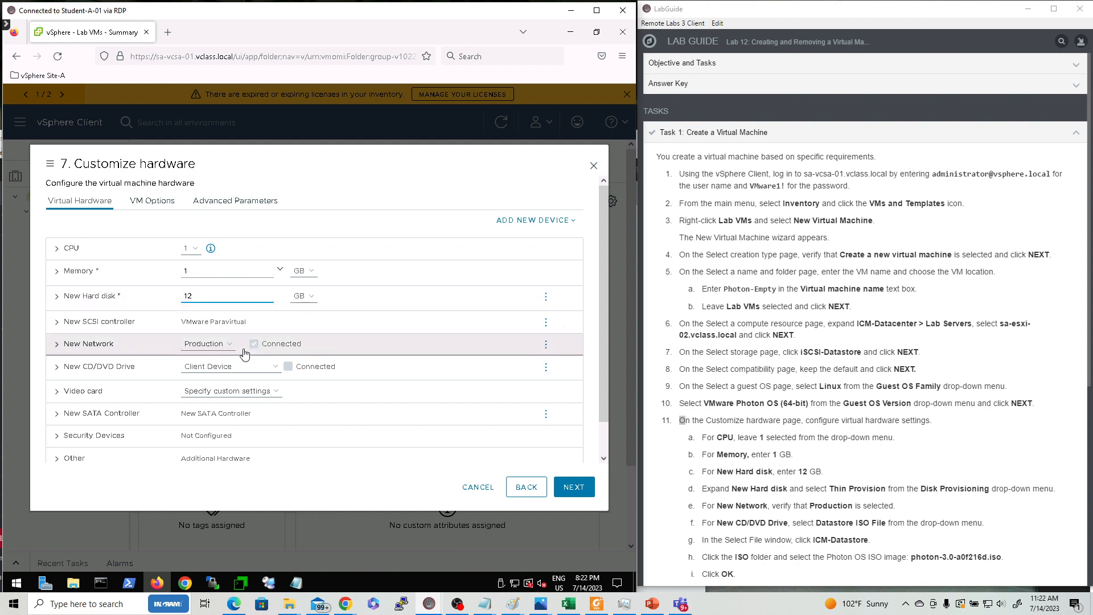
key(Tab)
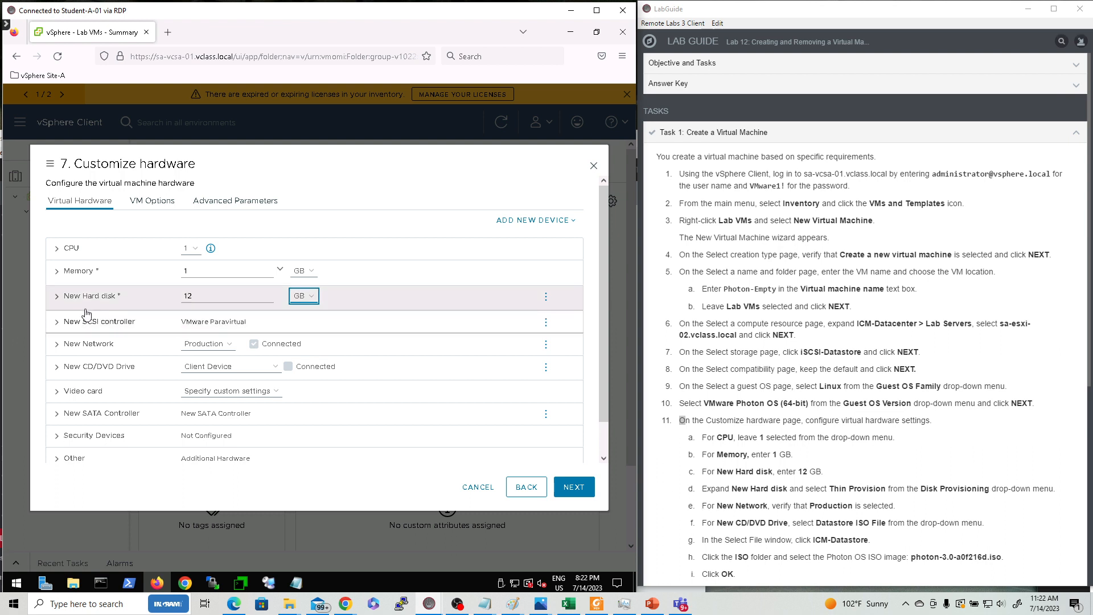
Set the new hard disk's disk provisioning to Thin Provision and collapse its settings
click(57, 298)
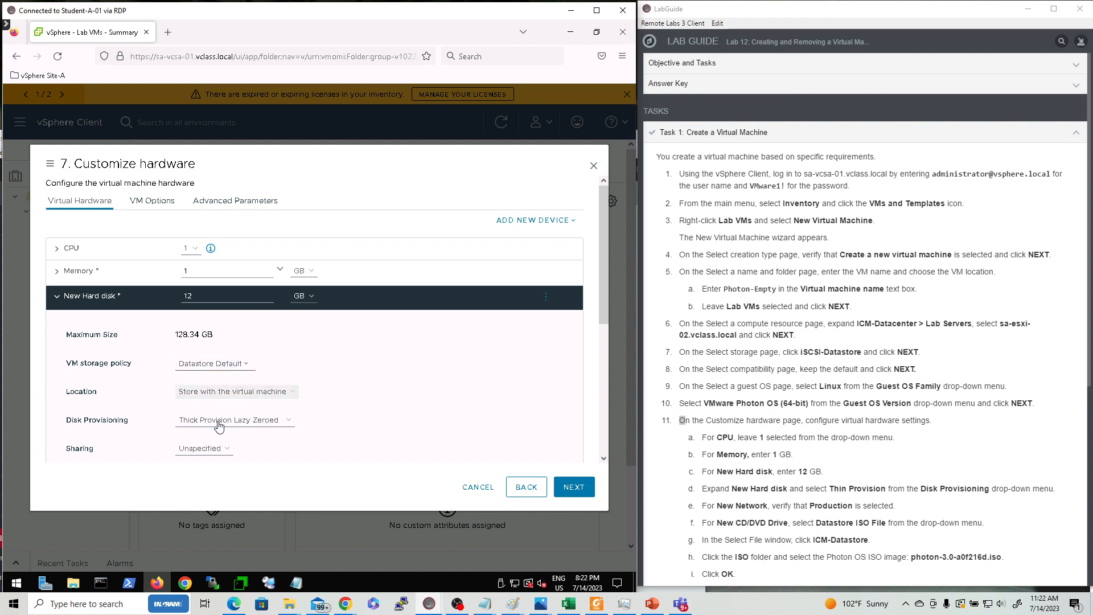
click(239, 420)
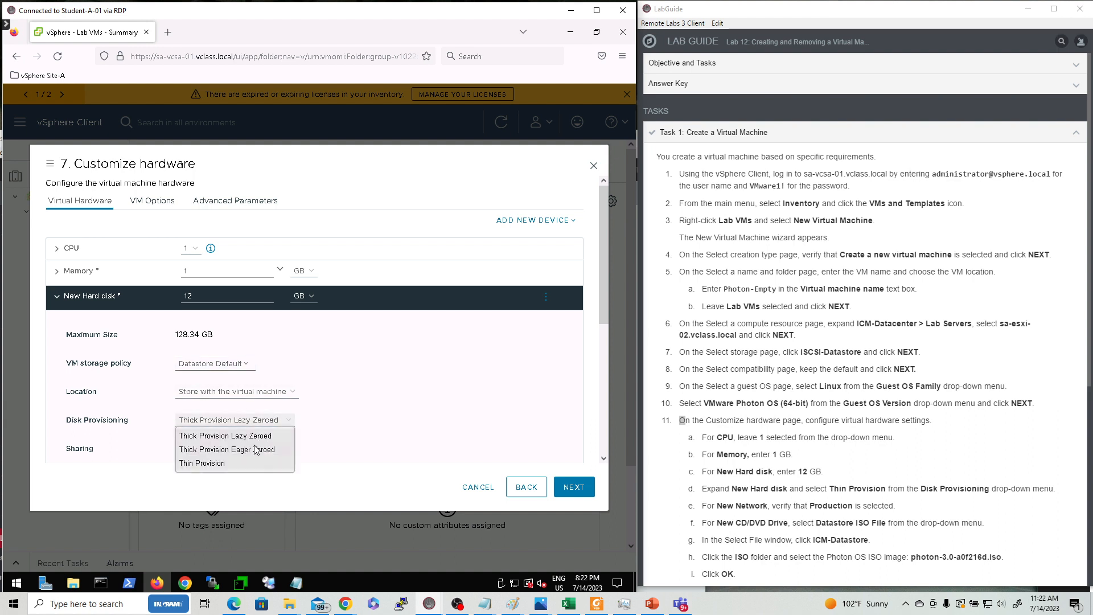
click(210, 464)
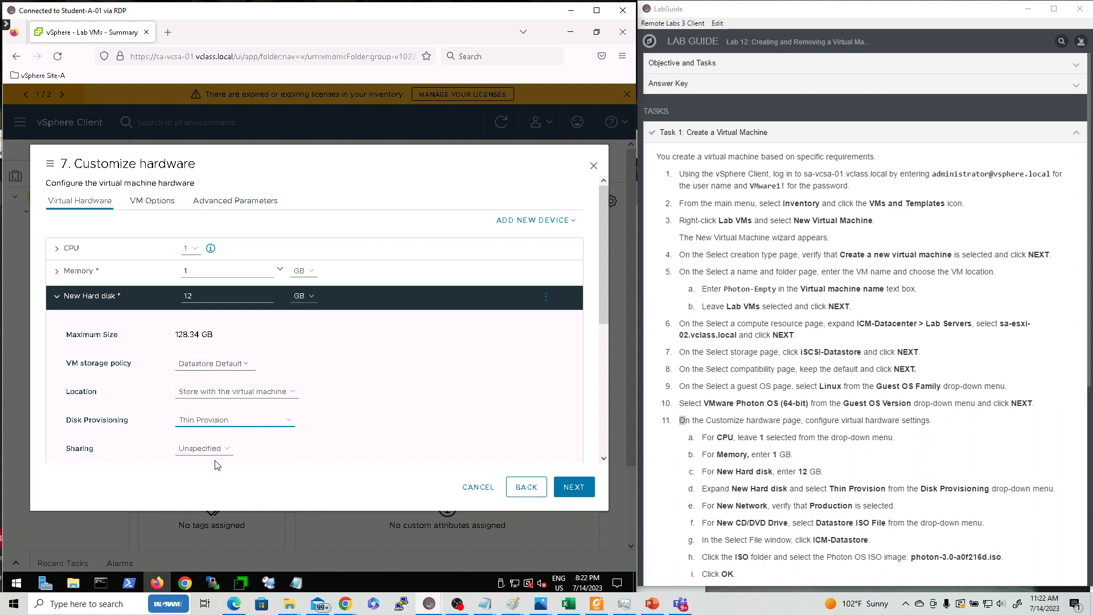
scroll(706, 476, down, 2)
scroll(706, 476, down, 2)
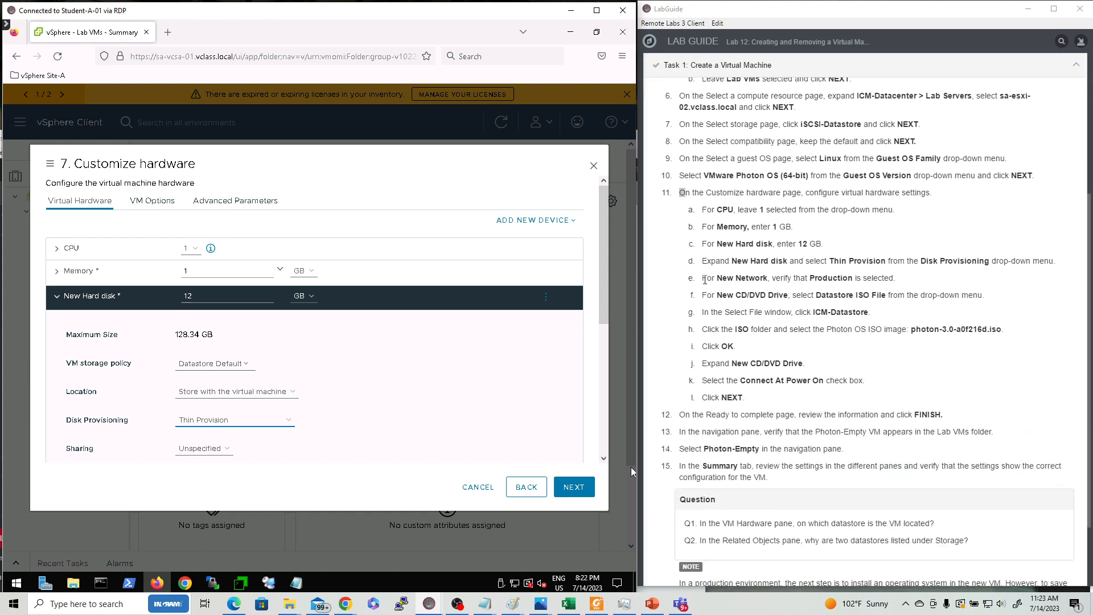
double_click(706, 279)
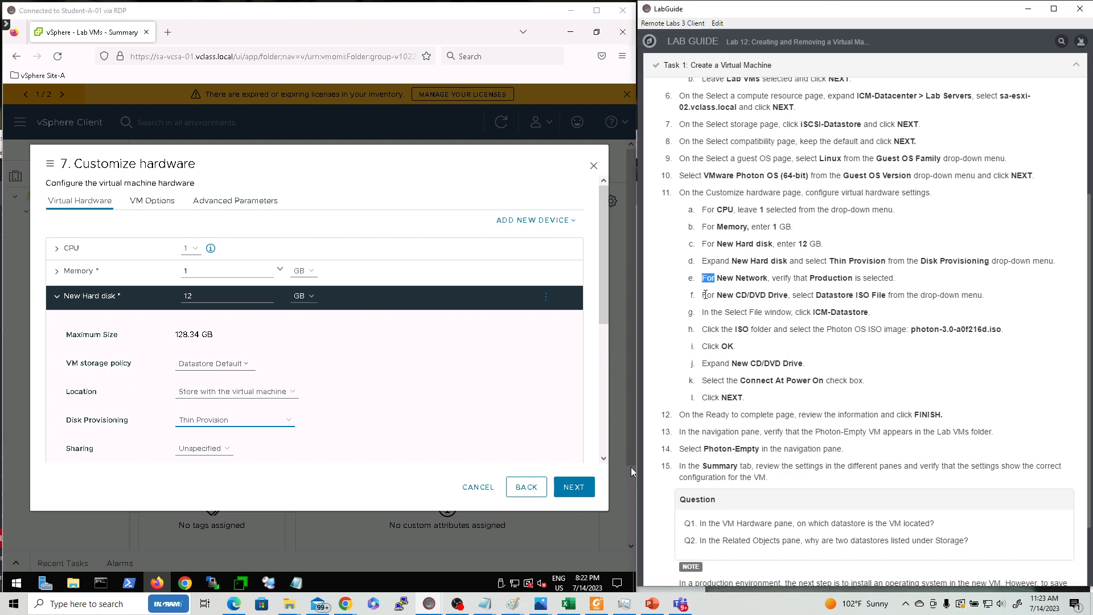
drag(710, 296, 699, 297)
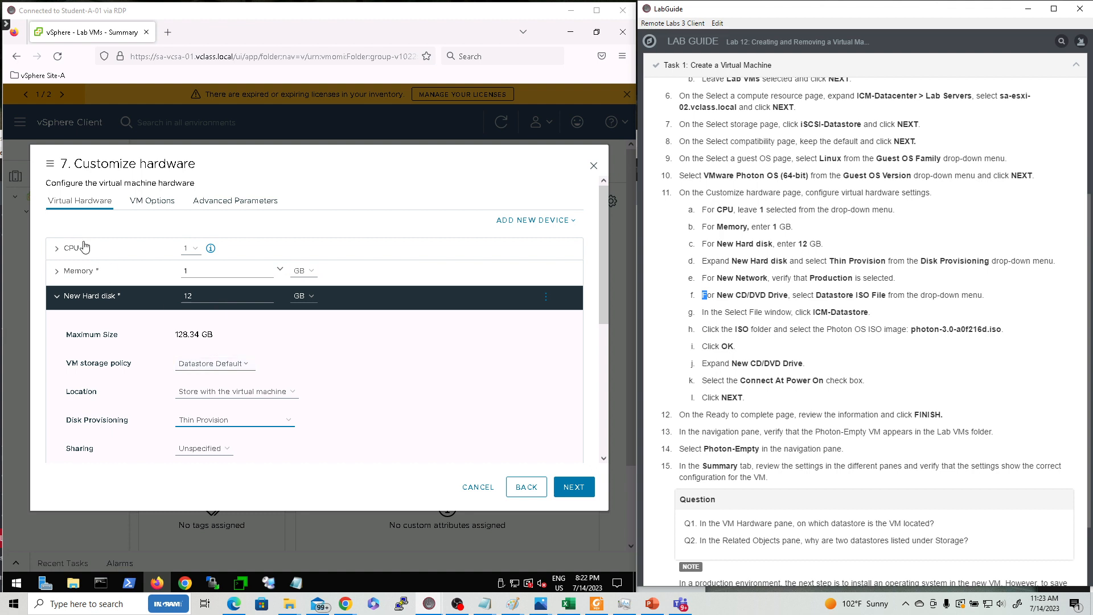
click(72, 272)
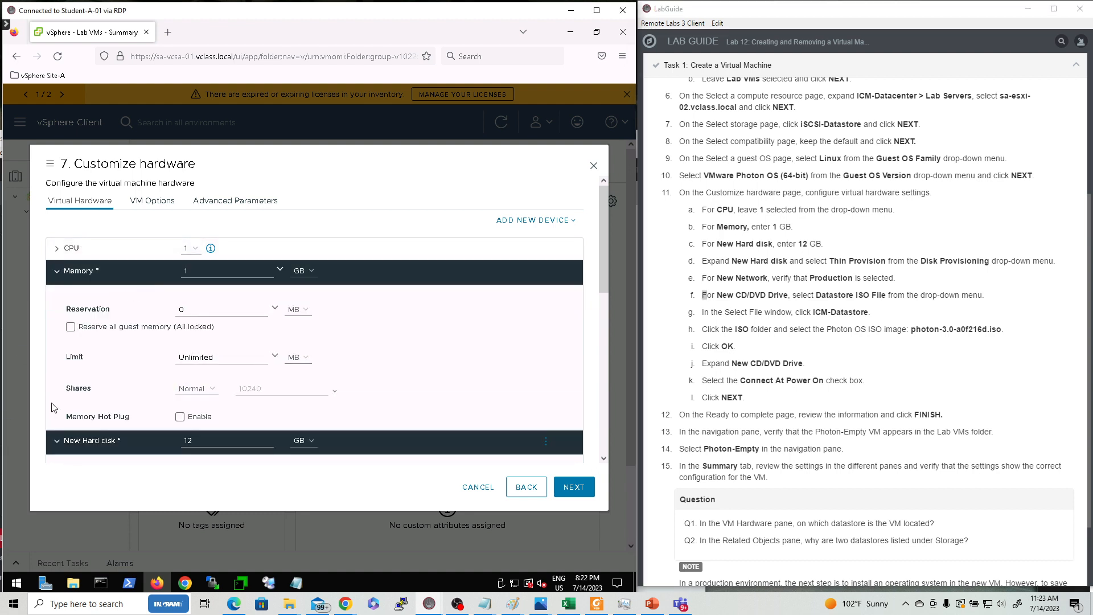
click(57, 274)
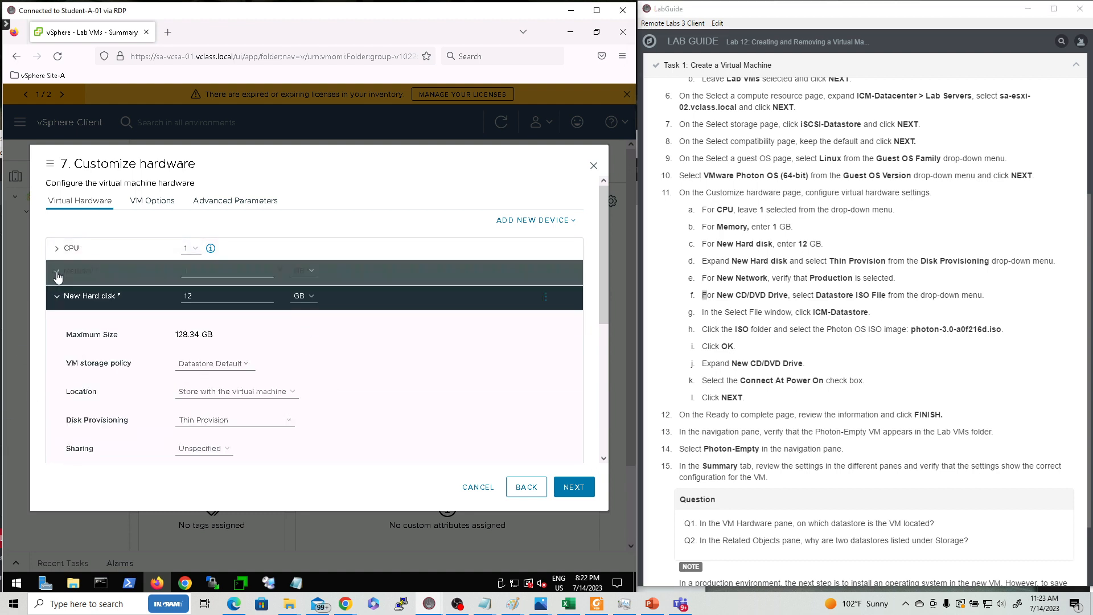
click(55, 301)
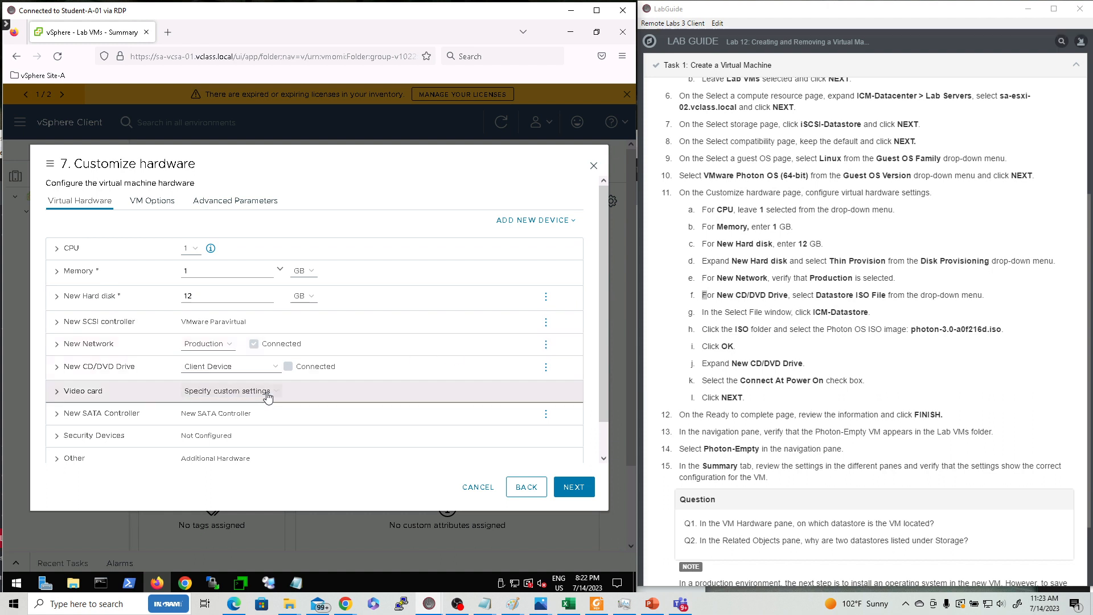
Set the new CD/DVD drive to Datastore ISO File, using photon-3.0-a0f216d.iso from the ISO folder on ICM-Datastore
click(264, 371)
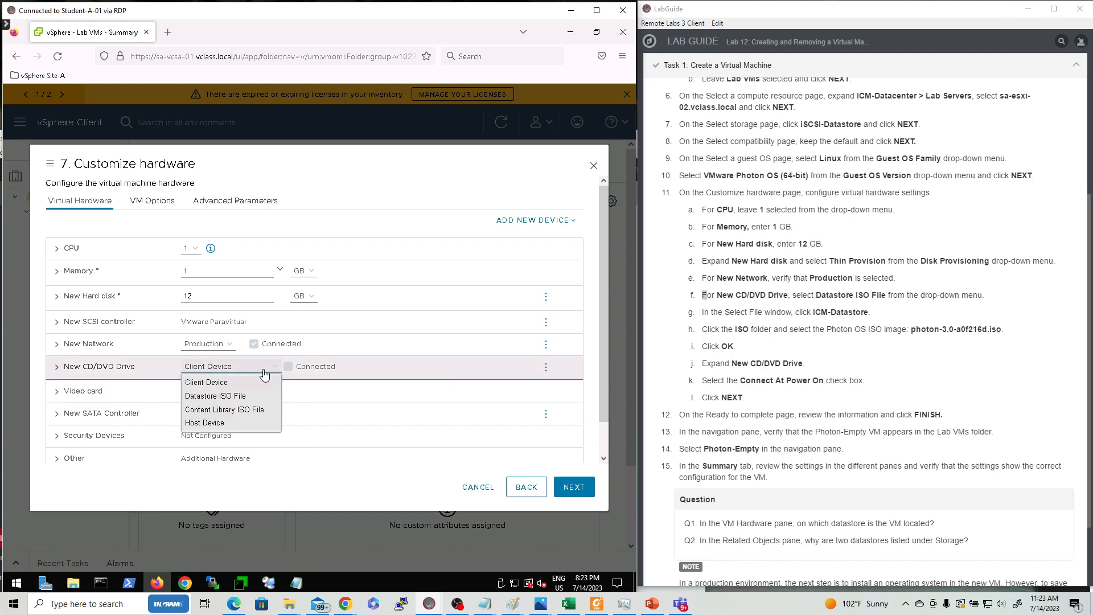
click(228, 397)
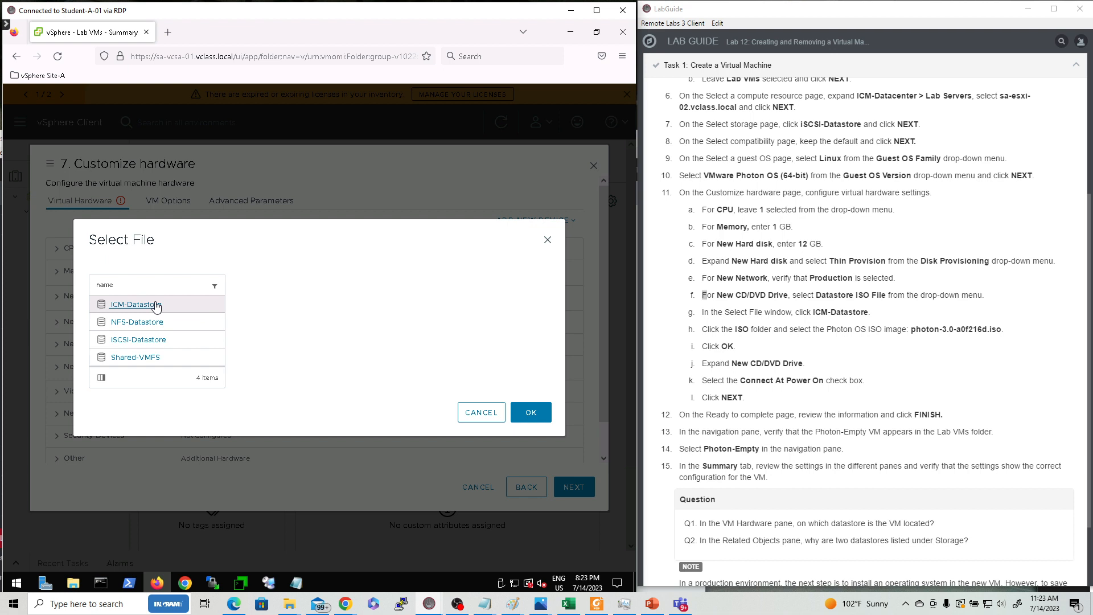
click(134, 305)
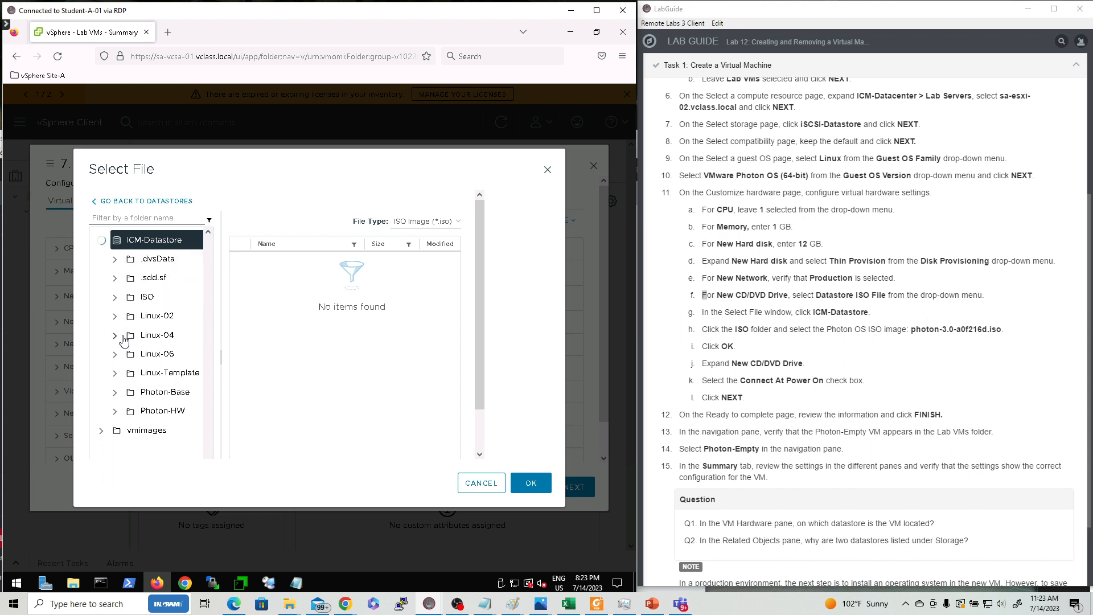
click(115, 297)
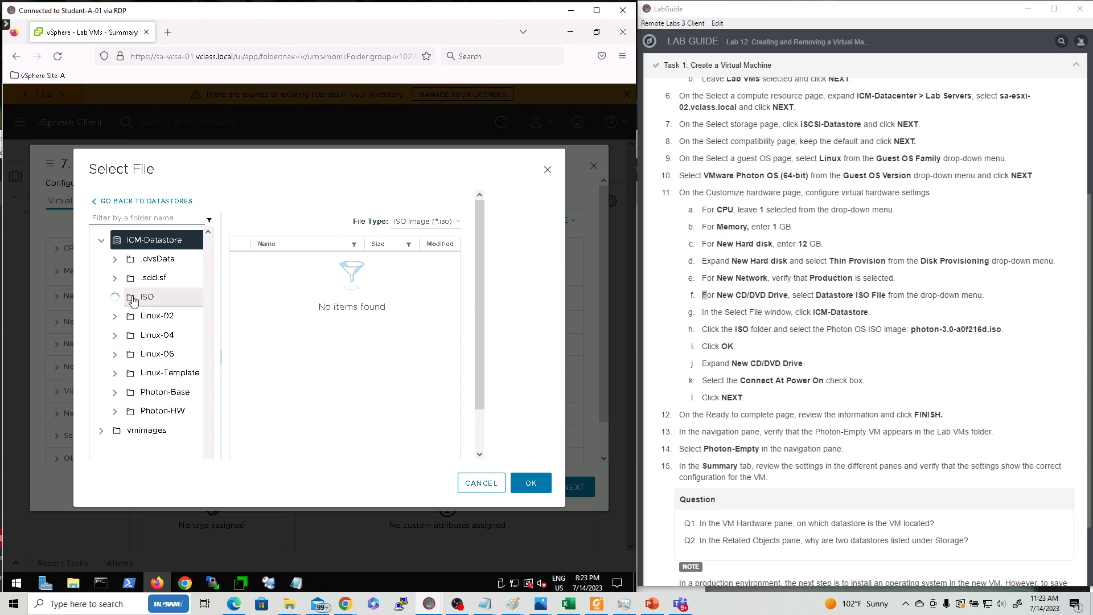
click(136, 301)
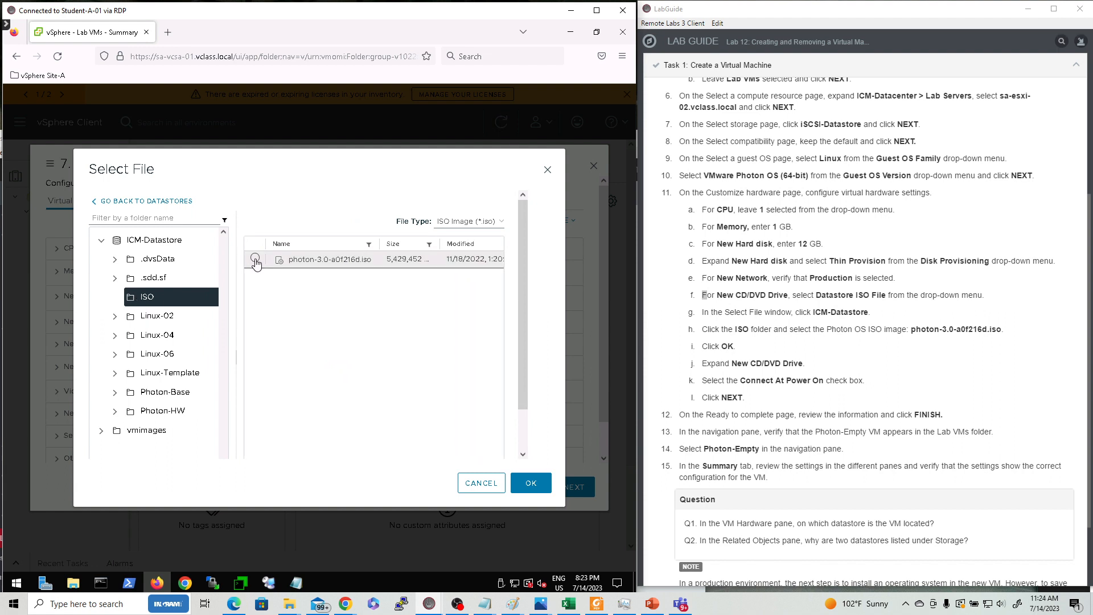
click(254, 261)
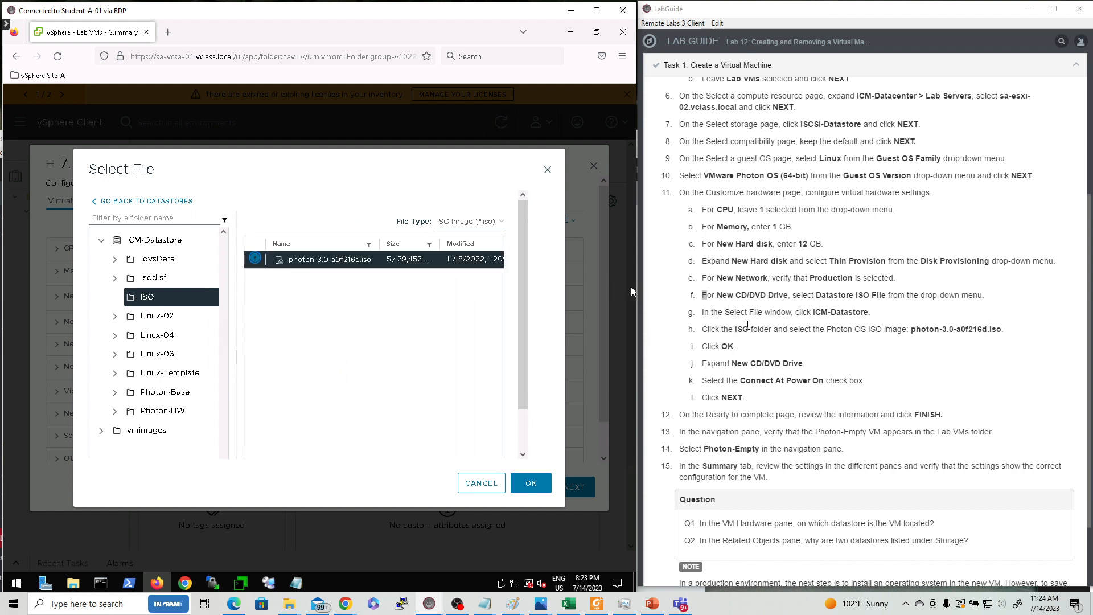
click(531, 483)
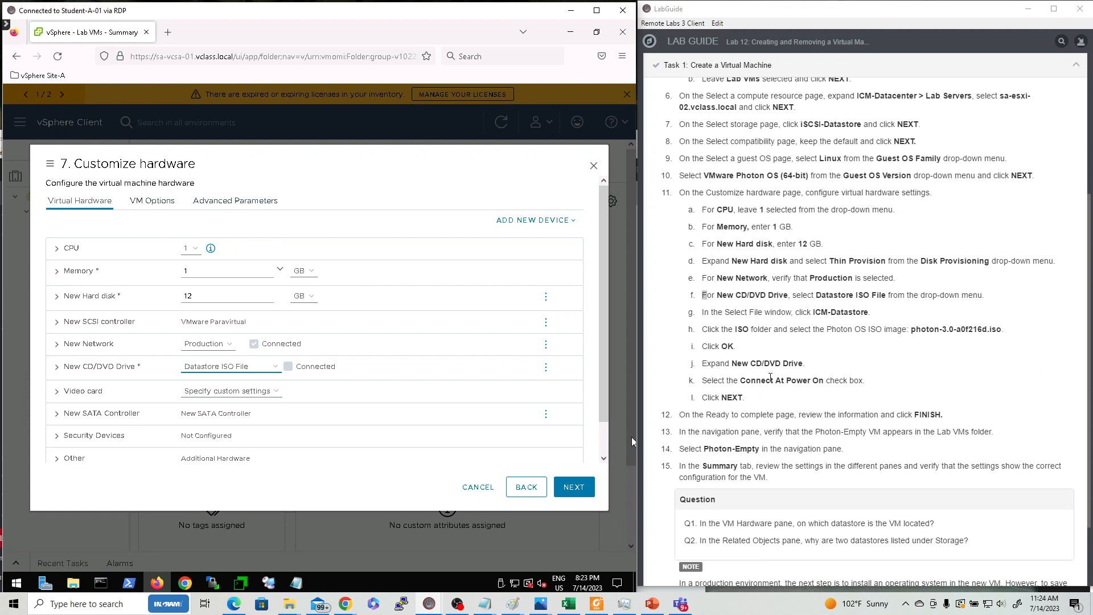
Enable Connect At Power On for the new CD/DVD drive, review the configuration summary and finish creating the virtual machine
click(57, 367)
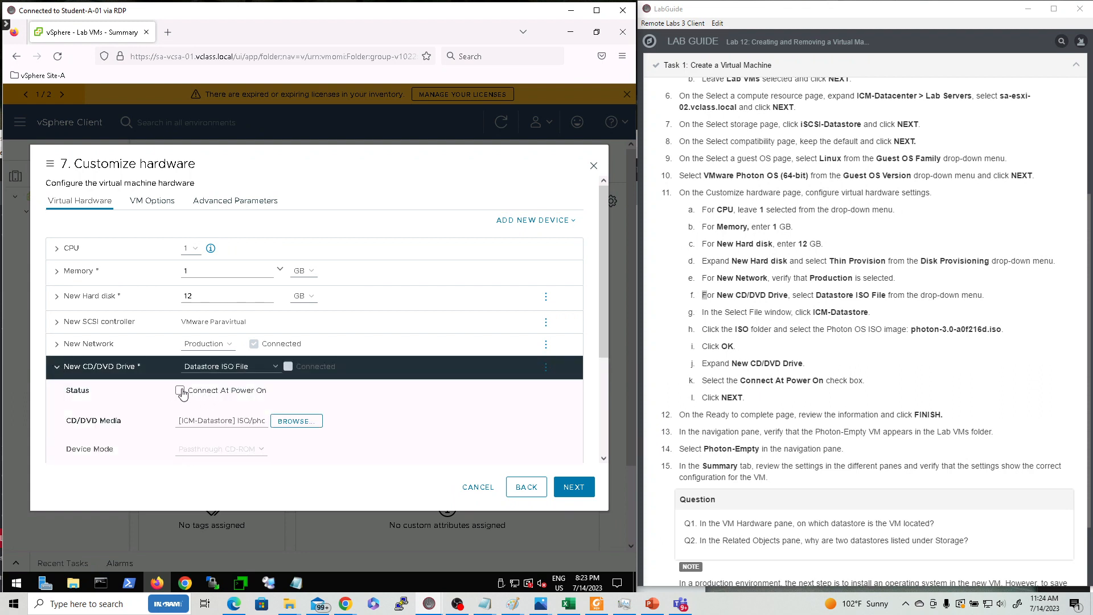
click(185, 394)
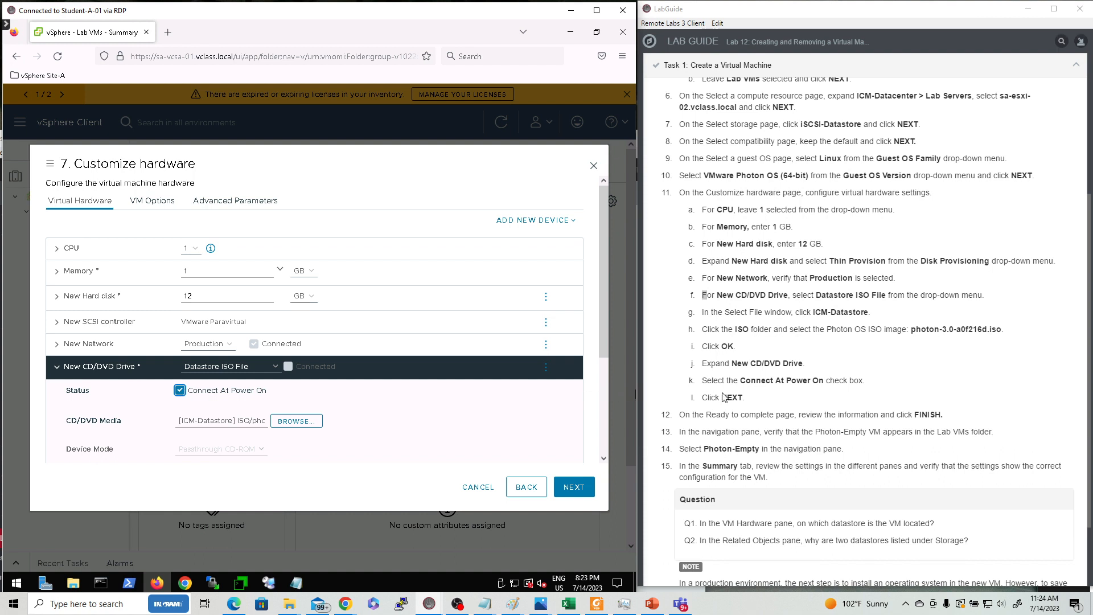
click(574, 489)
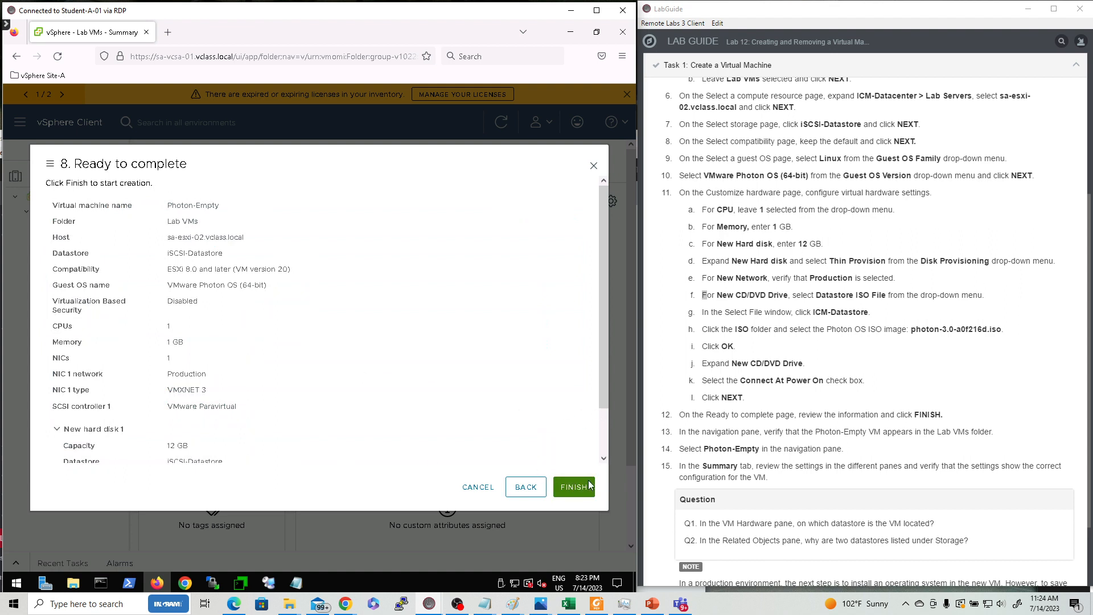
scroll(603, 447, down, 2)
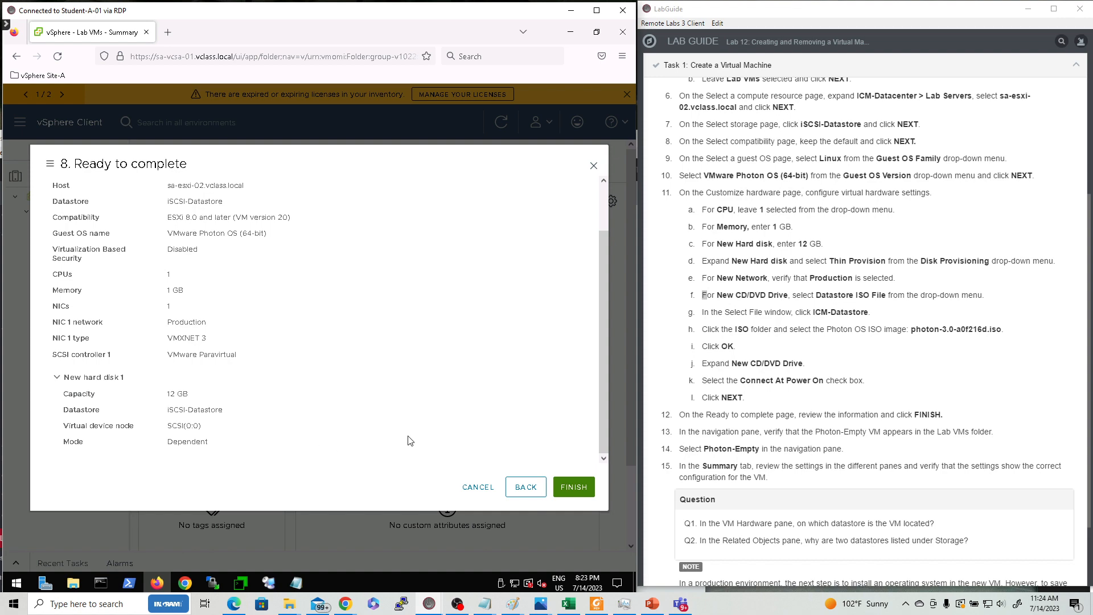
click(579, 493)
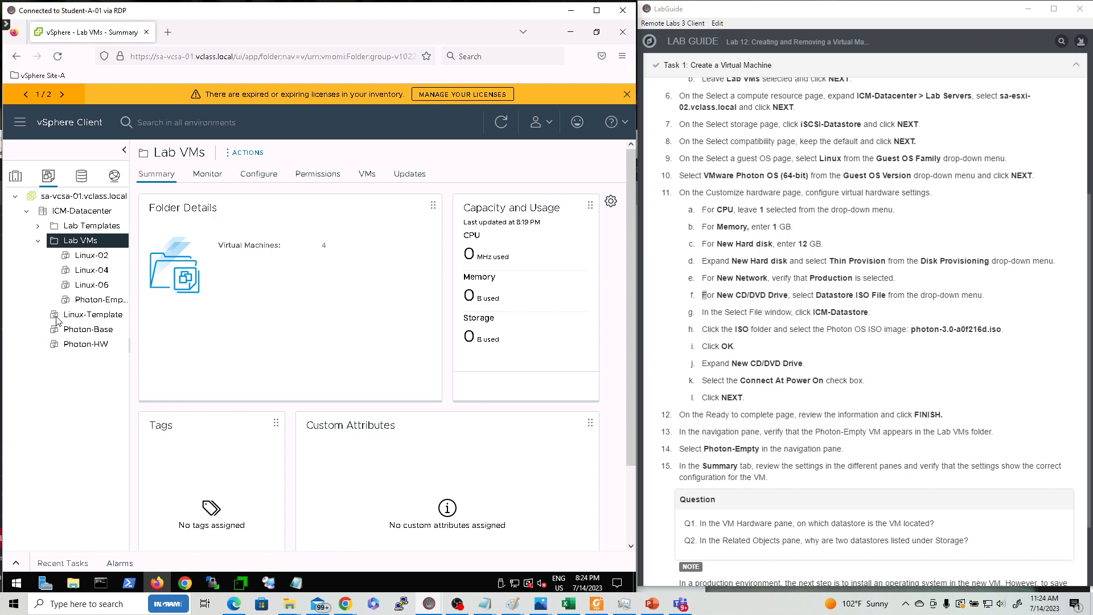
Open the Photon-Empty VM's summary and review its VM Hardware and Related Objects details, including the datastores used
click(80, 303)
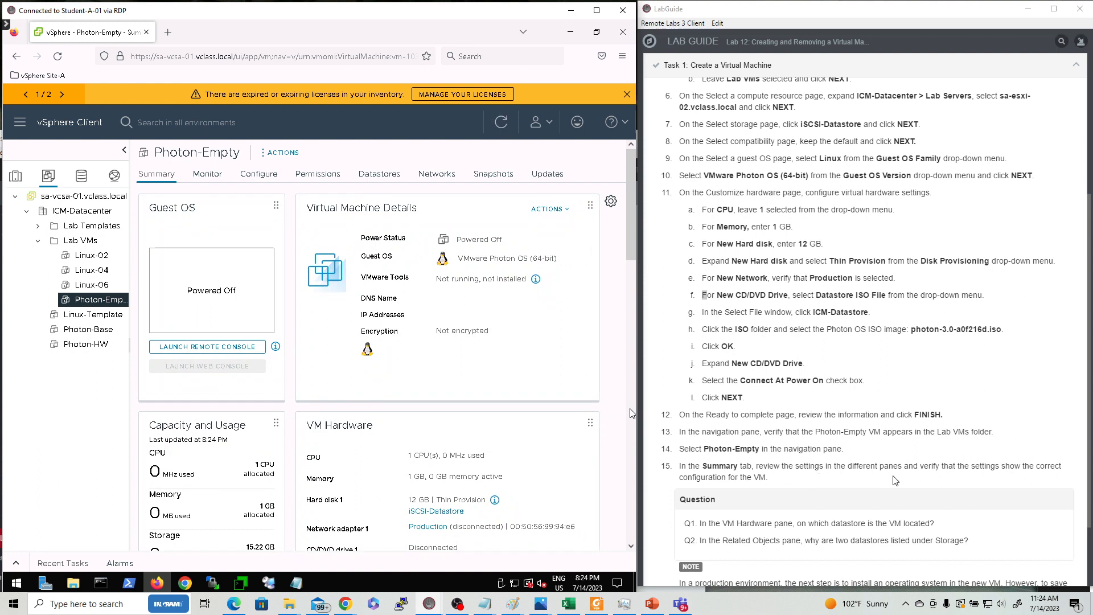
scroll(920, 475, down, 3)
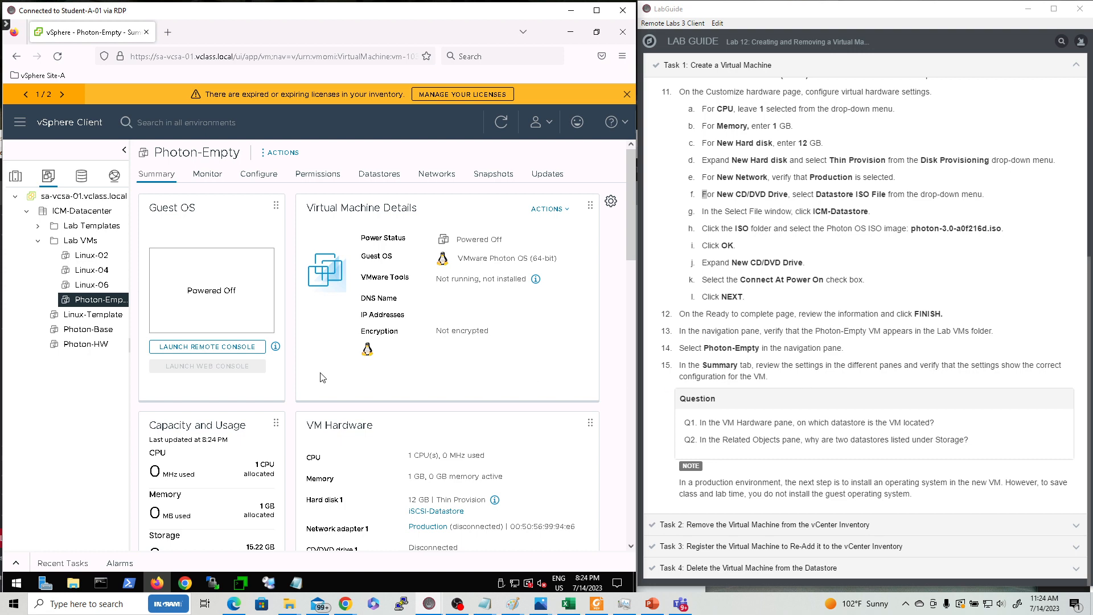
scroll(269, 448, down, 2)
scroll(269, 448, down, 1)
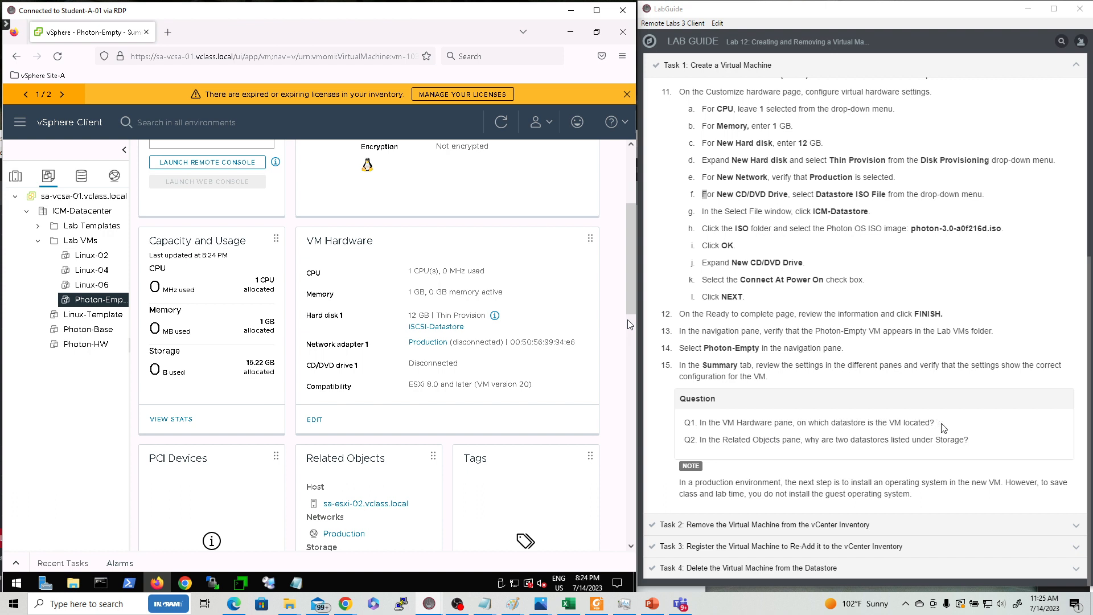
scroll(327, 479, down, 3)
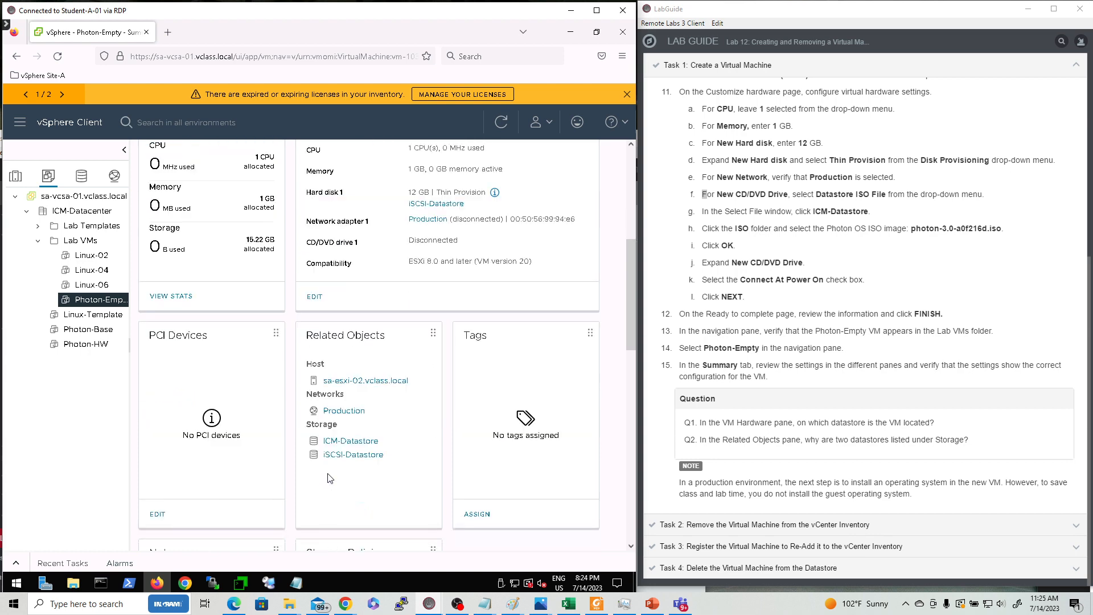
scroll(328, 479, down, 1)
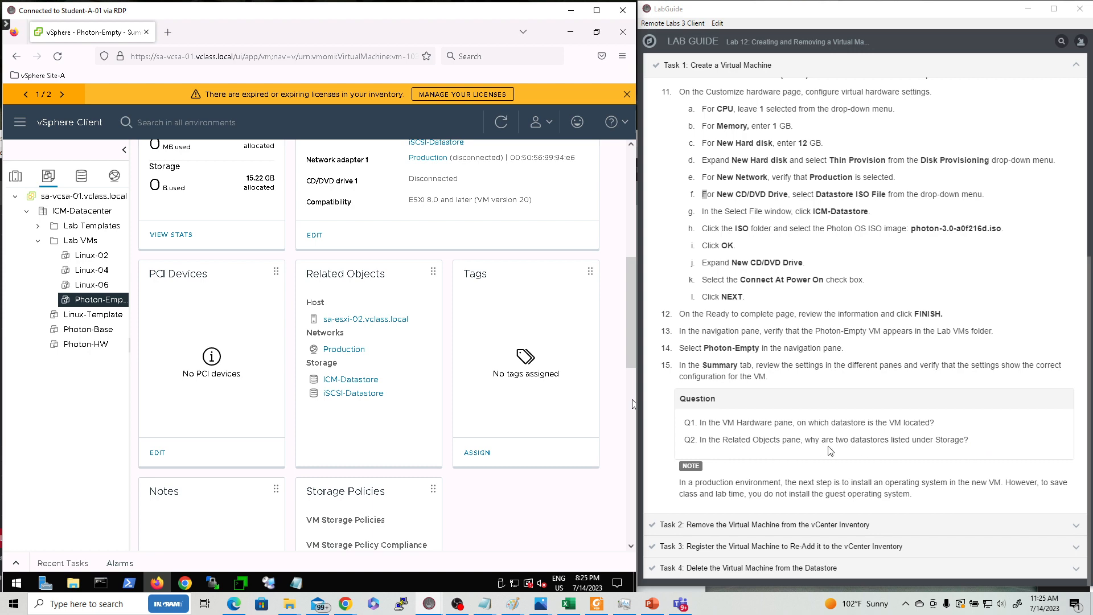
Read the lab guide's Answer Key for Q1 and Q2, and open the Task 2 instructions on removing the virtual machine
scroll(788, 409, up, 7)
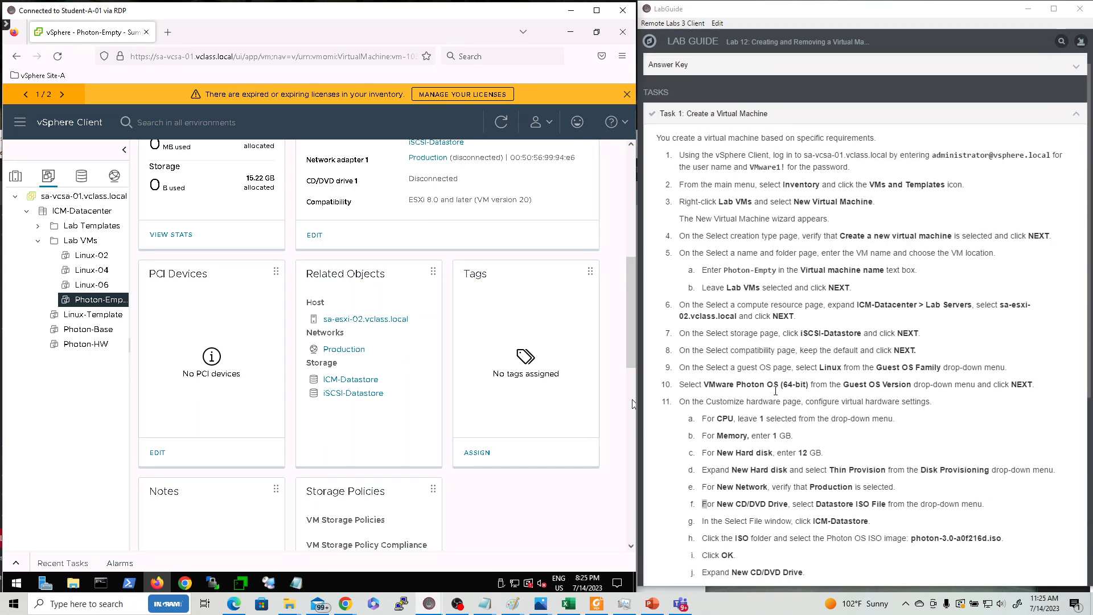
click(669, 86)
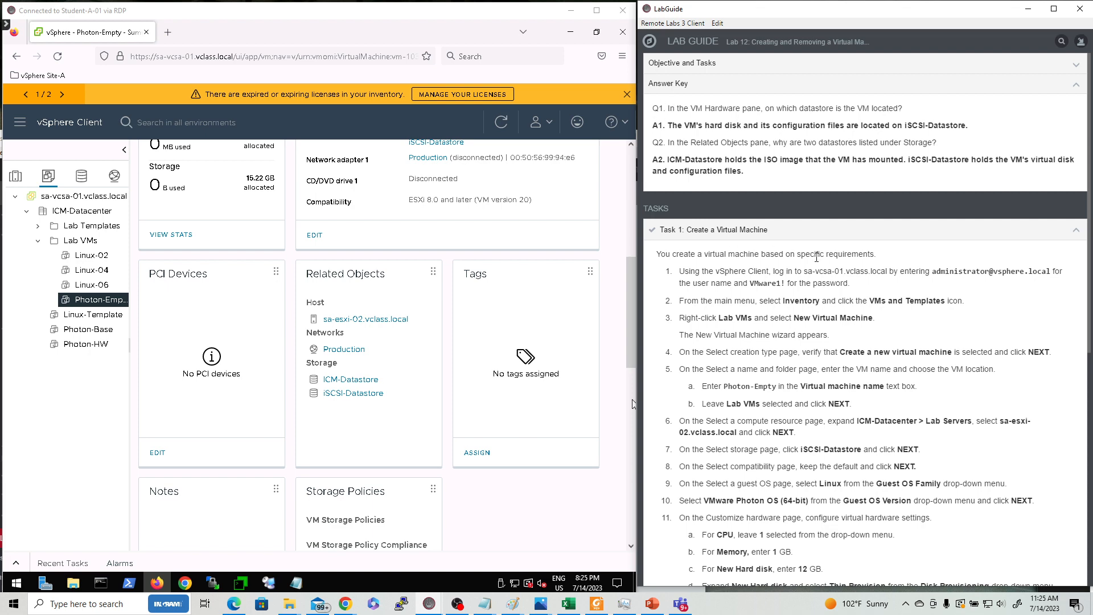
click(672, 88)
scroll(776, 365, down, 3)
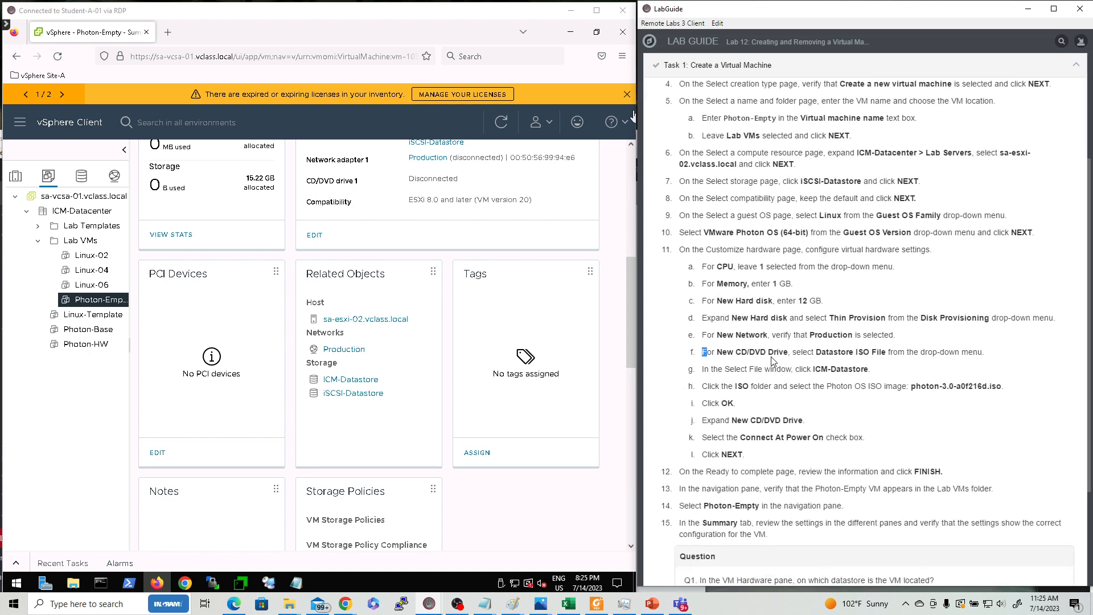
scroll(772, 361, down, 2)
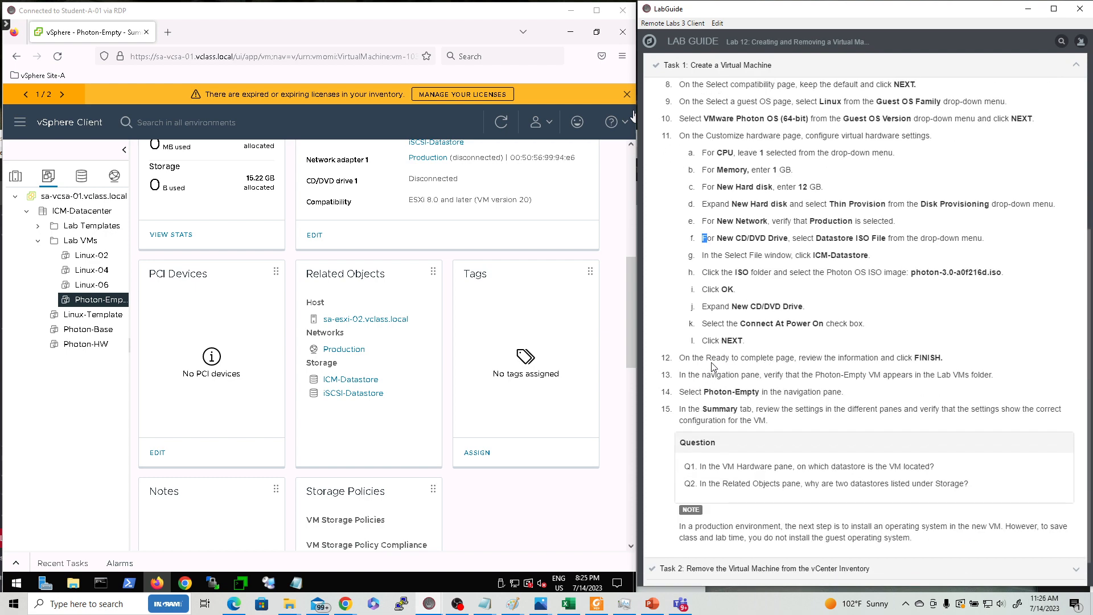
scroll(746, 419, down, 1)
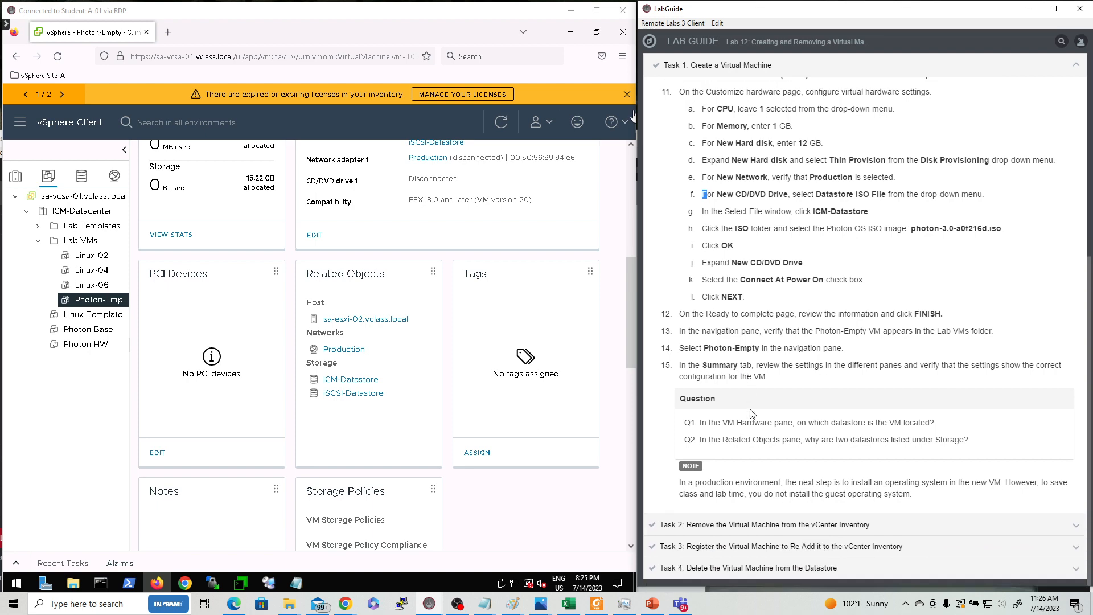
click(752, 529)
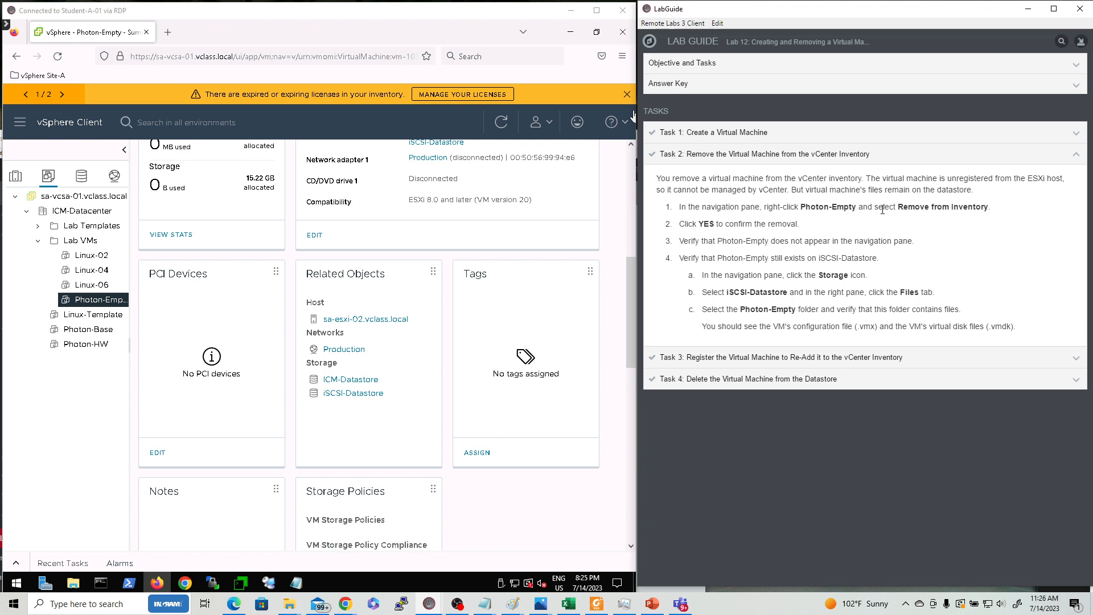
Remove the Photon-Empty virtual machine from the vCenter inventory without deleting its files from disk
click(84, 301)
right_click(84, 301)
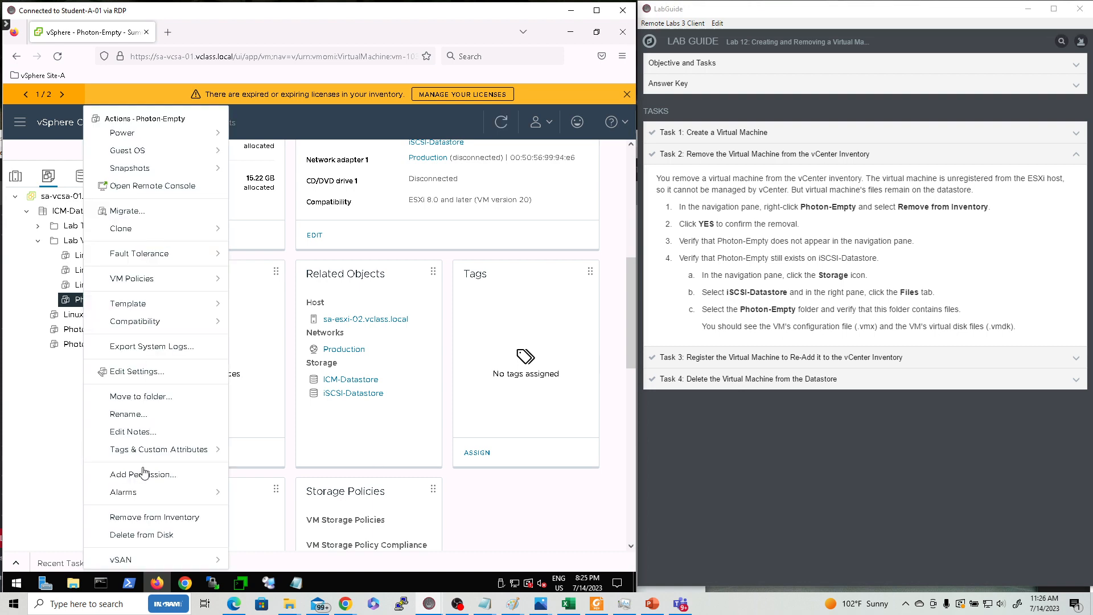
click(193, 518)
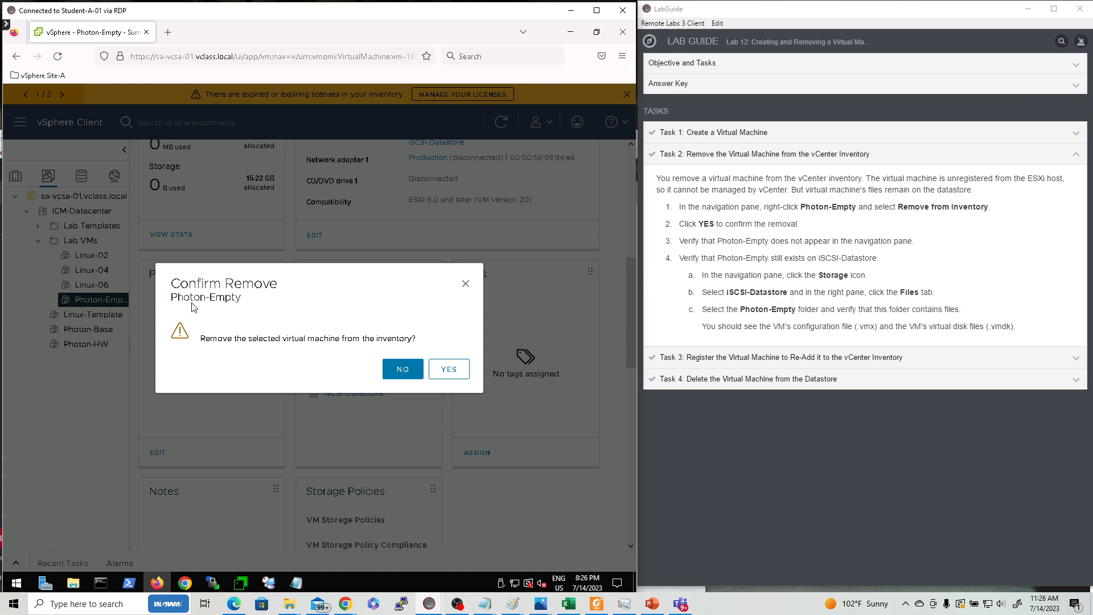
click(450, 372)
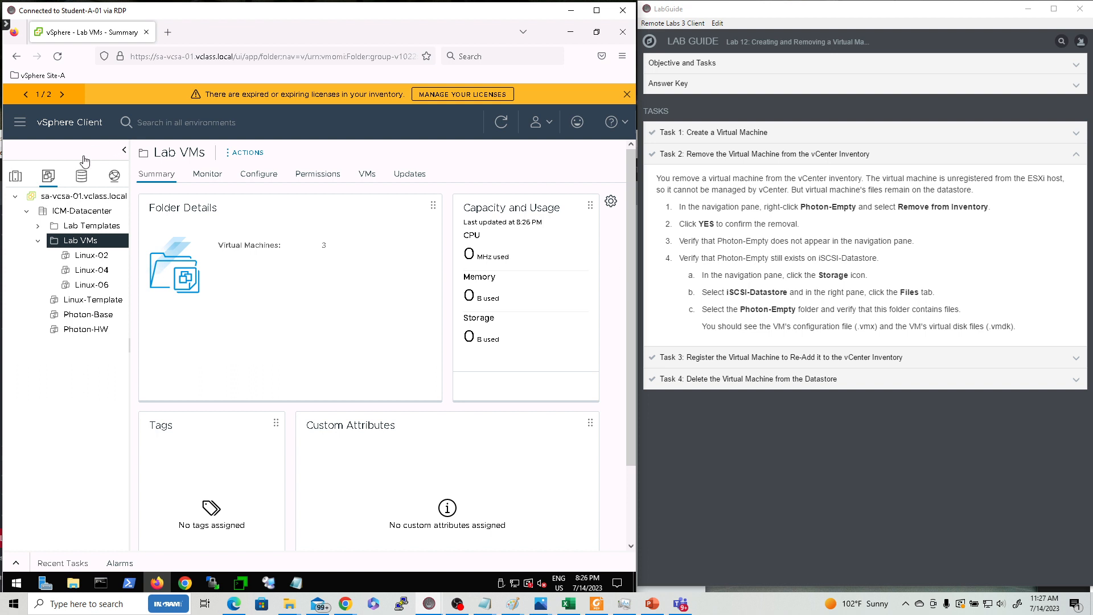
Check iSCSI-Datastore's files for the Photon-Empty folder, and open the lab guide's Task 3 instructions on registering the virtual machine
click(81, 178)
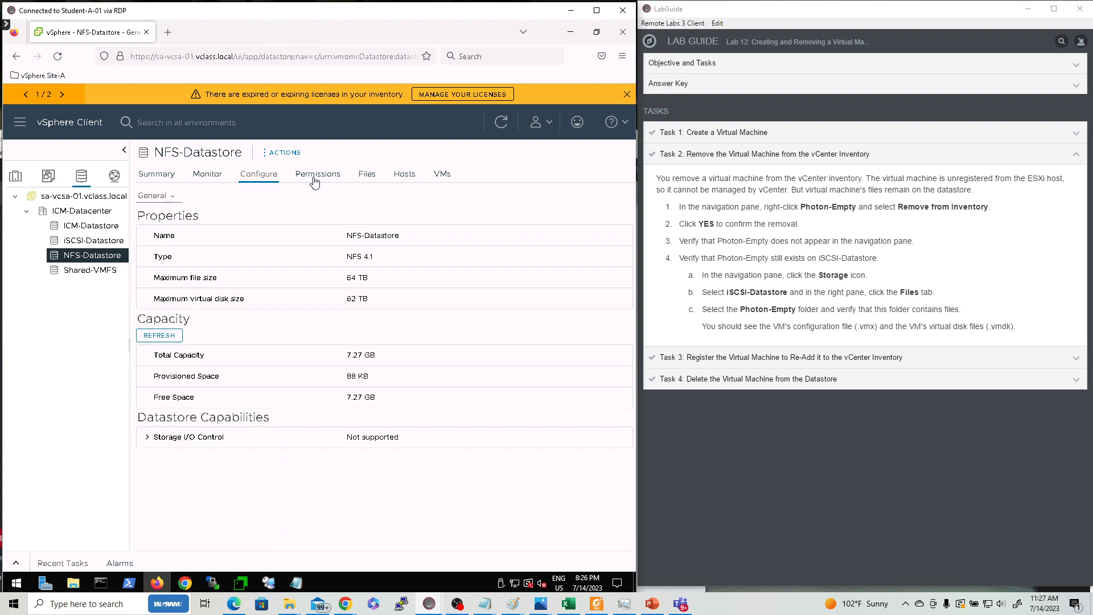
click(374, 179)
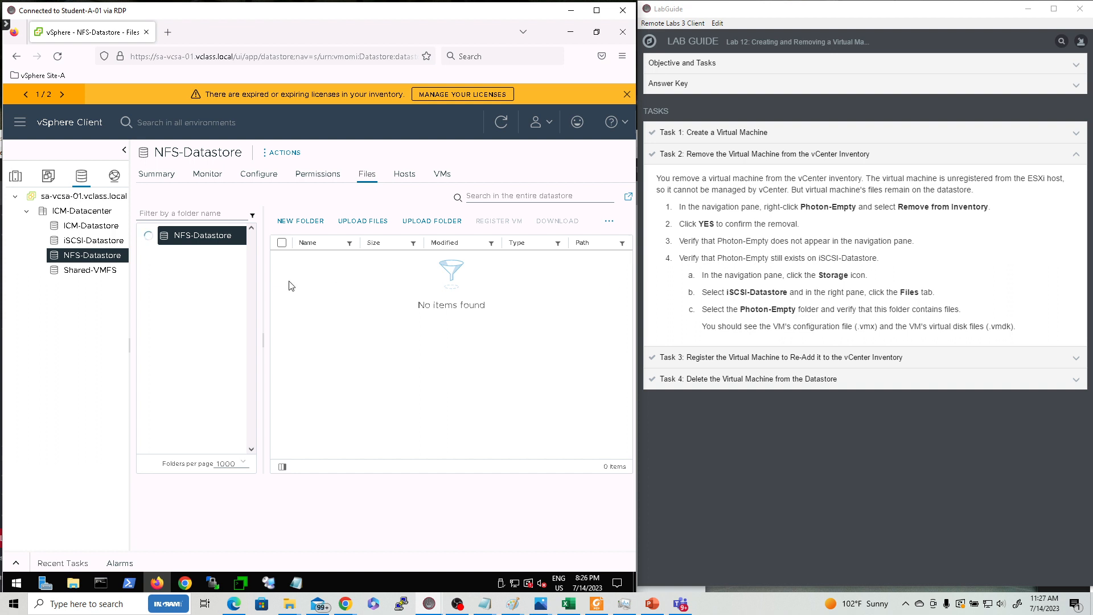
click(84, 243)
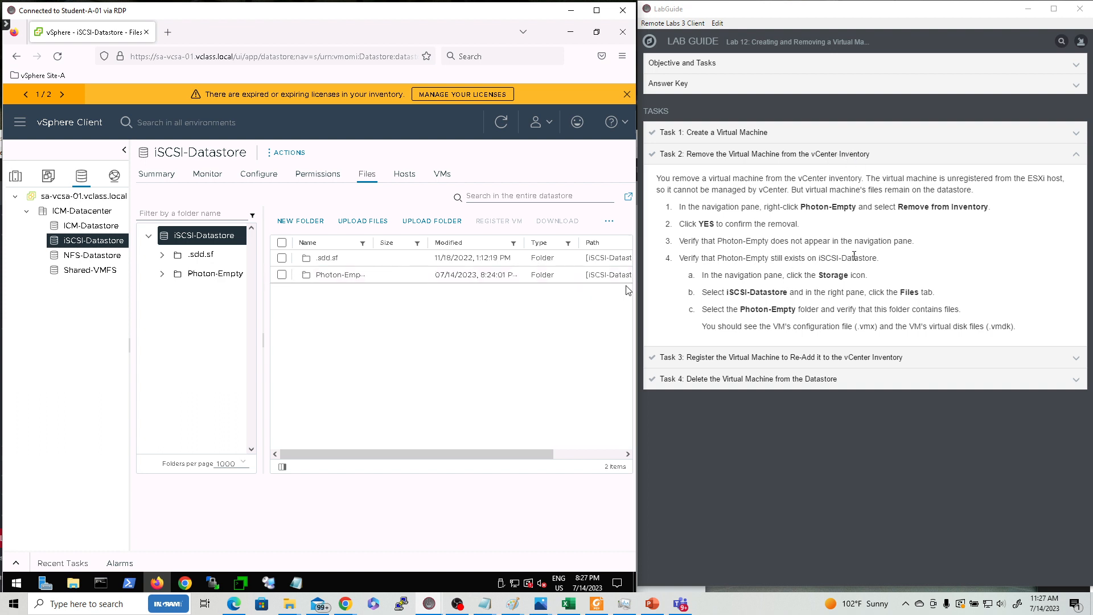
click(808, 154)
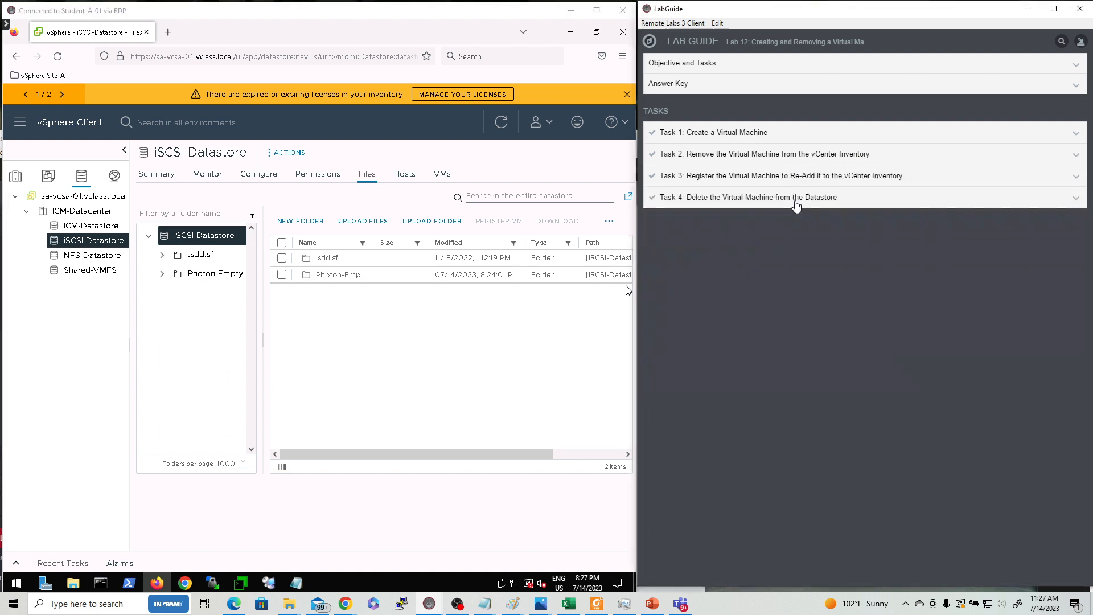
click(779, 177)
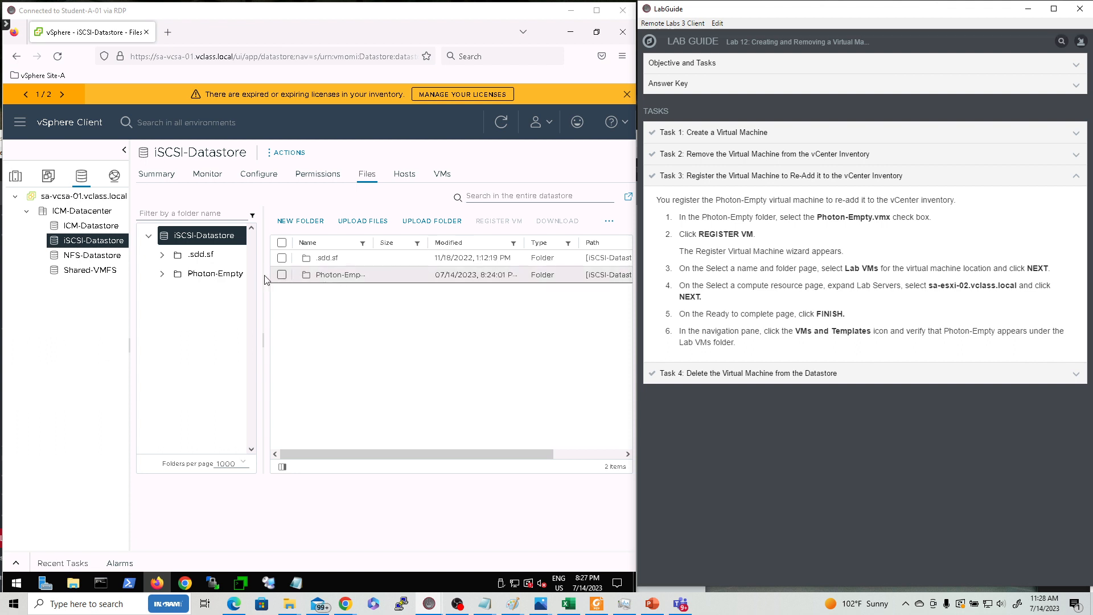
Open the Photon-Empty folder on iSCSI-Datastore and widen the Name column to examine the full names of its files
click(160, 275)
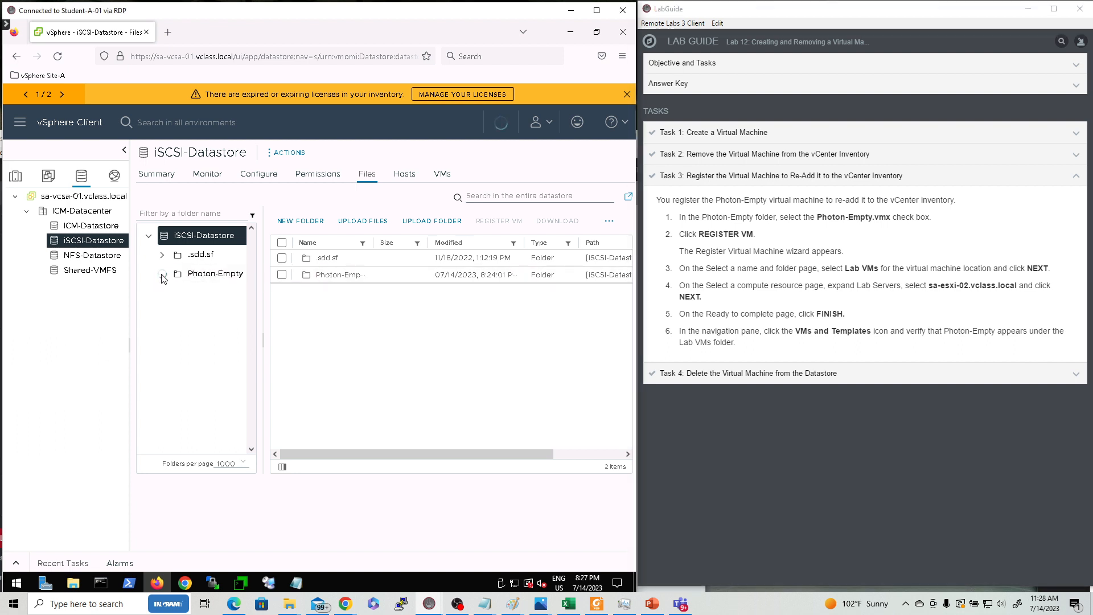
click(204, 279)
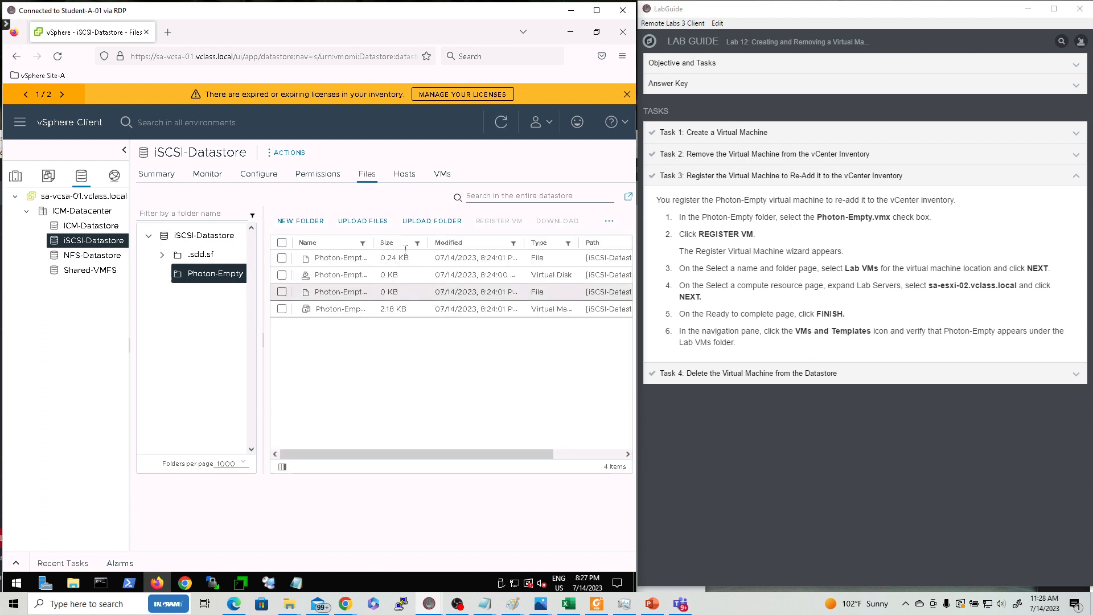
drag(388, 243, 459, 240)
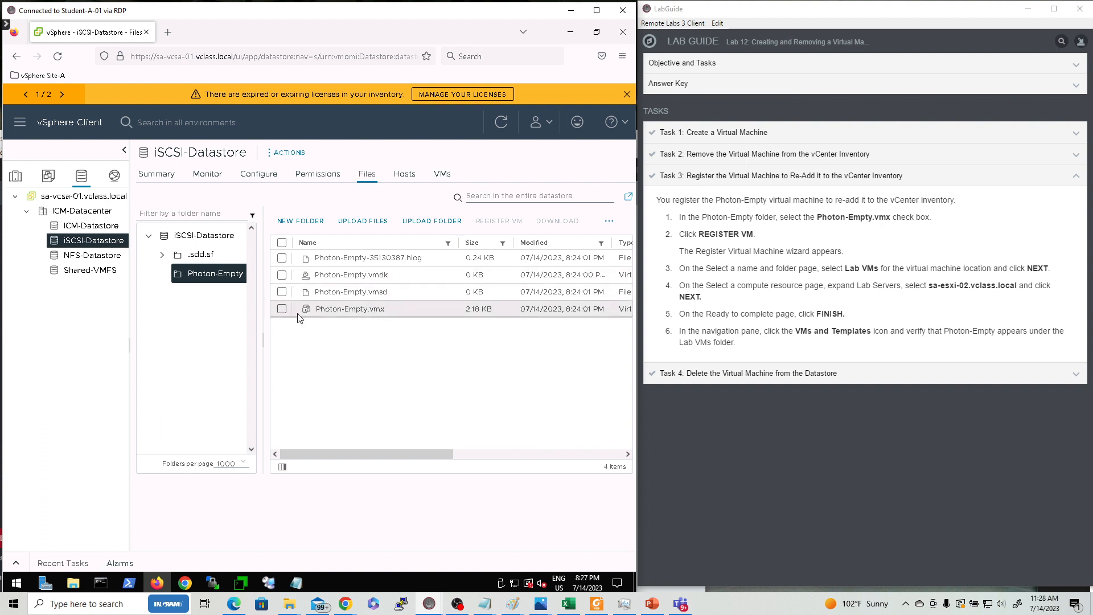
Start registering Photon-Empty.vmx as a virtual machine and choose the Lab VMs folder as its location
click(282, 309)
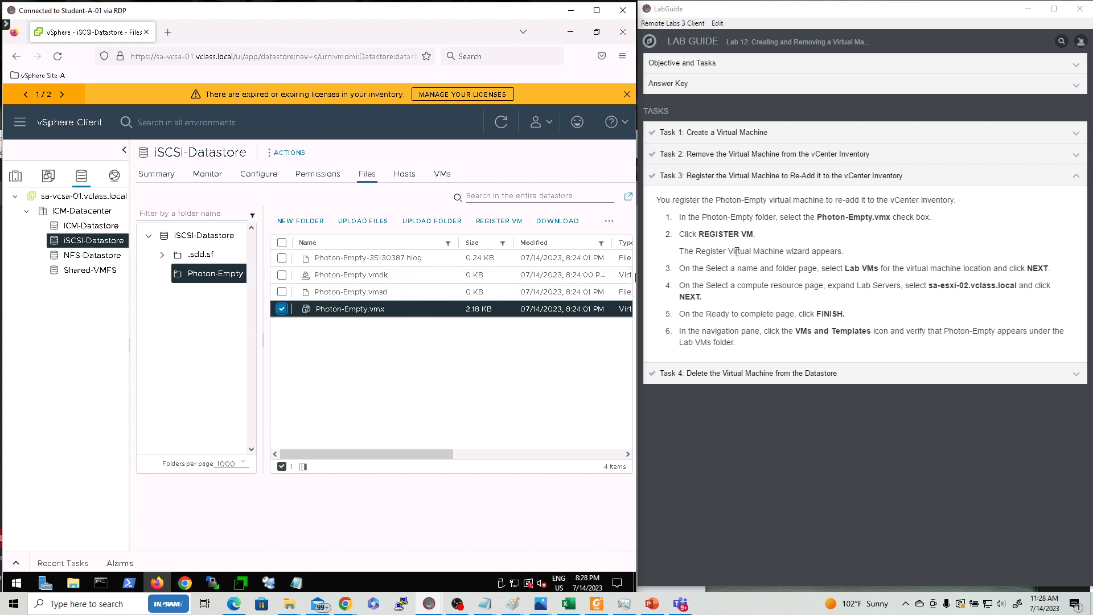
click(500, 227)
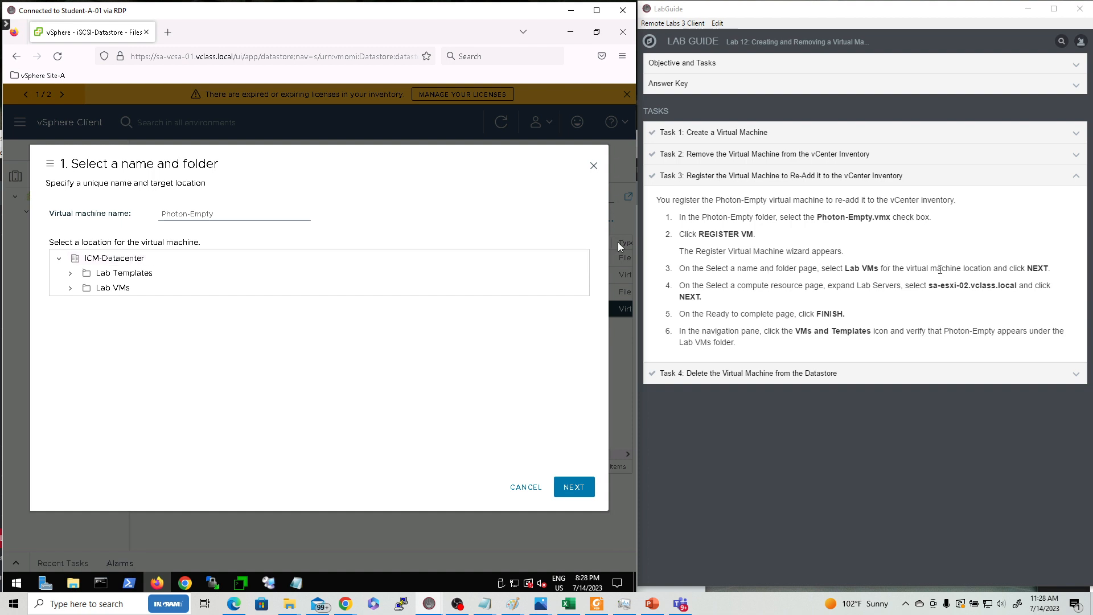
click(87, 292)
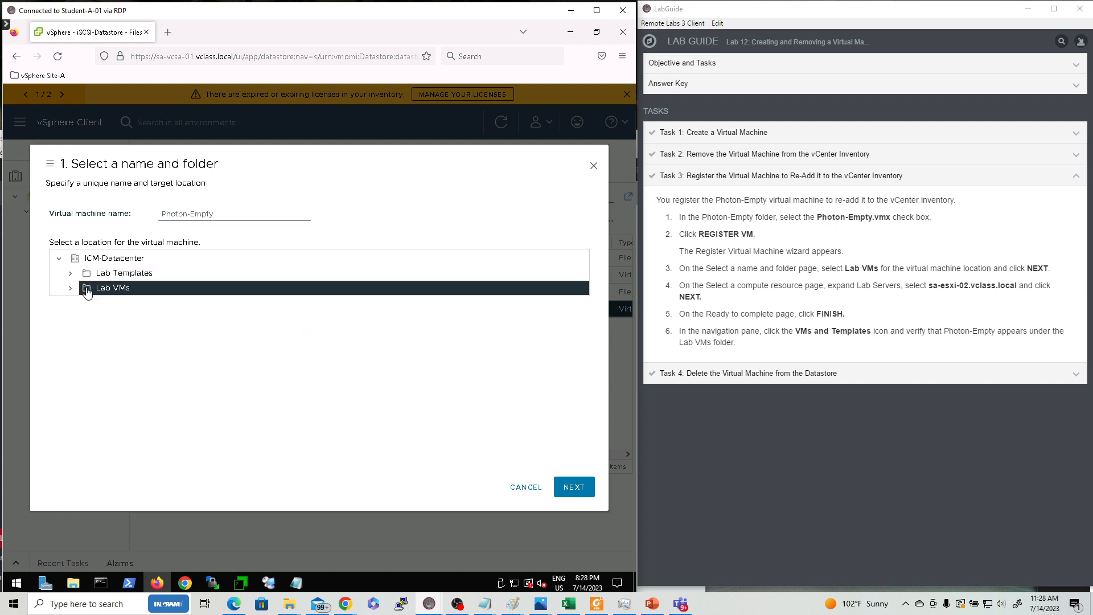
click(569, 488)
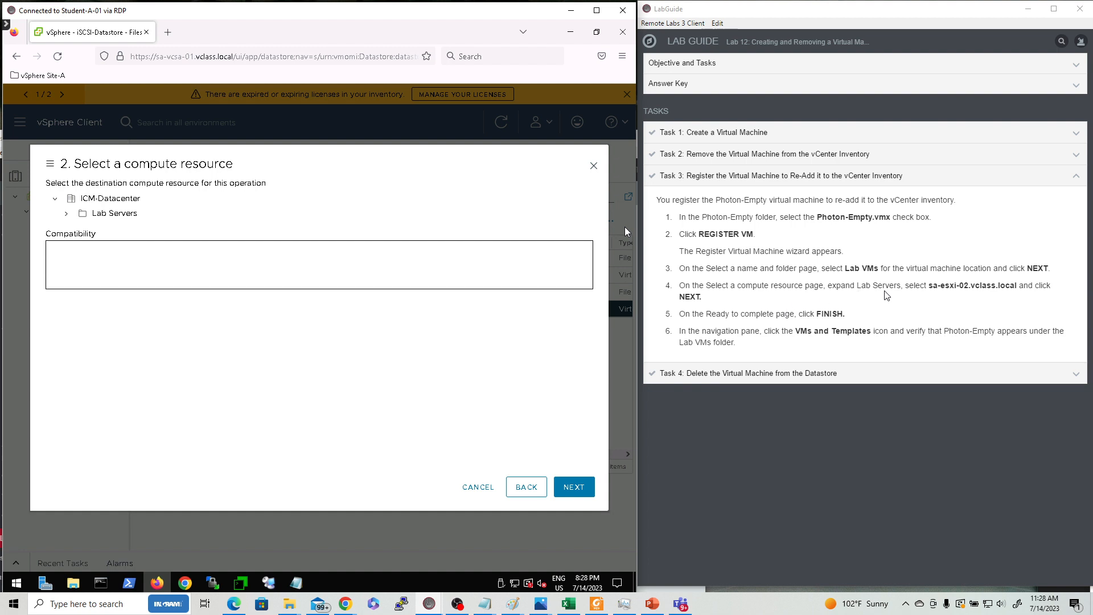
Select sa-esxi-02.vclass.local under Lab Servers as the compute resource and finish registering the Photon-Empty virtual machine
click(574, 491)
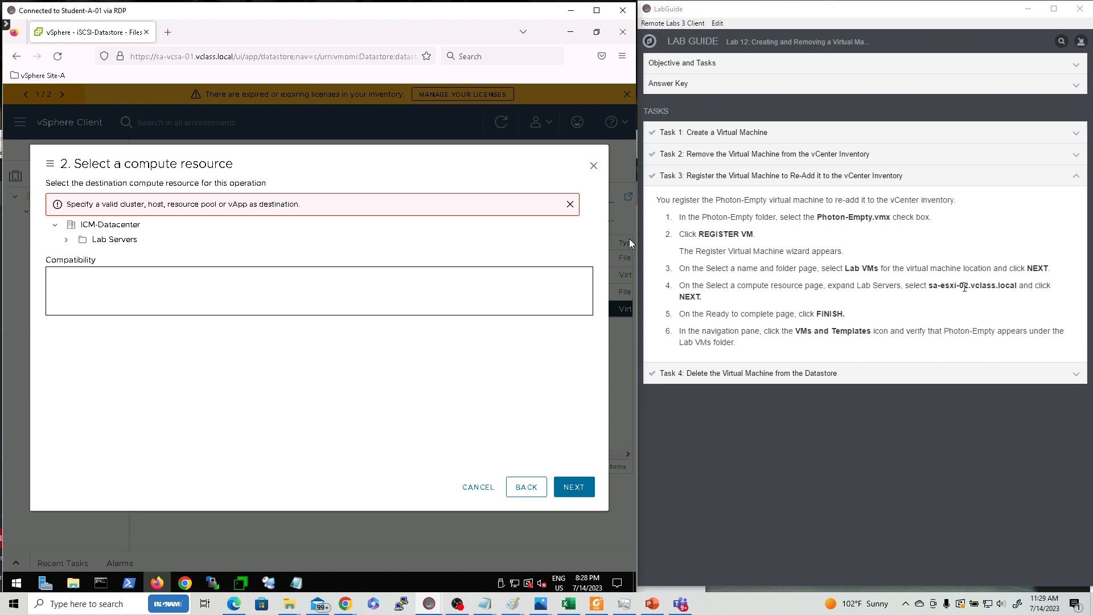
click(66, 239)
click(124, 269)
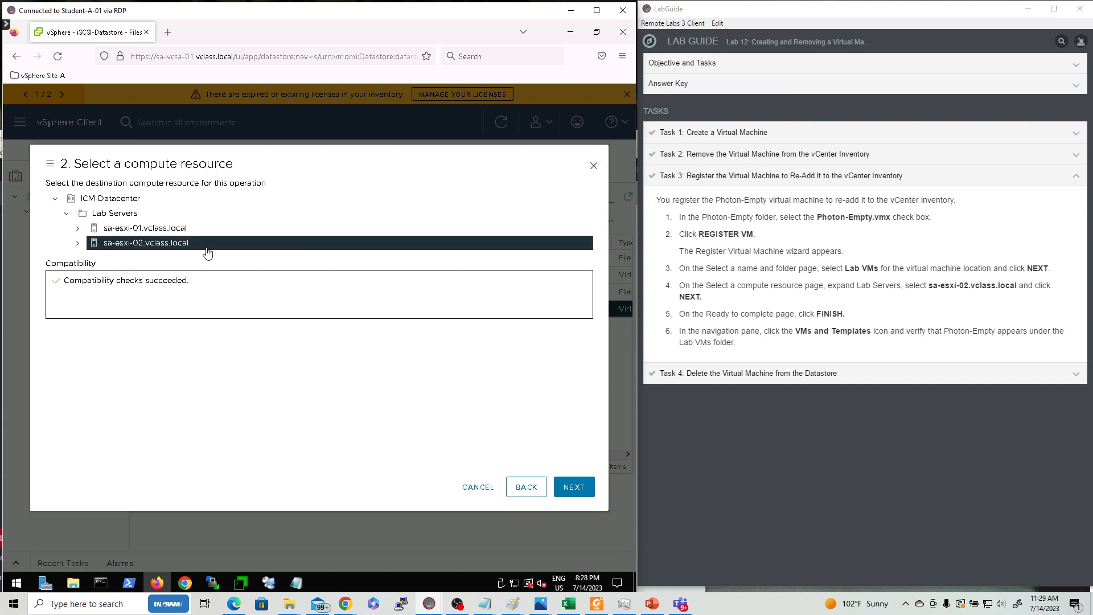
click(578, 489)
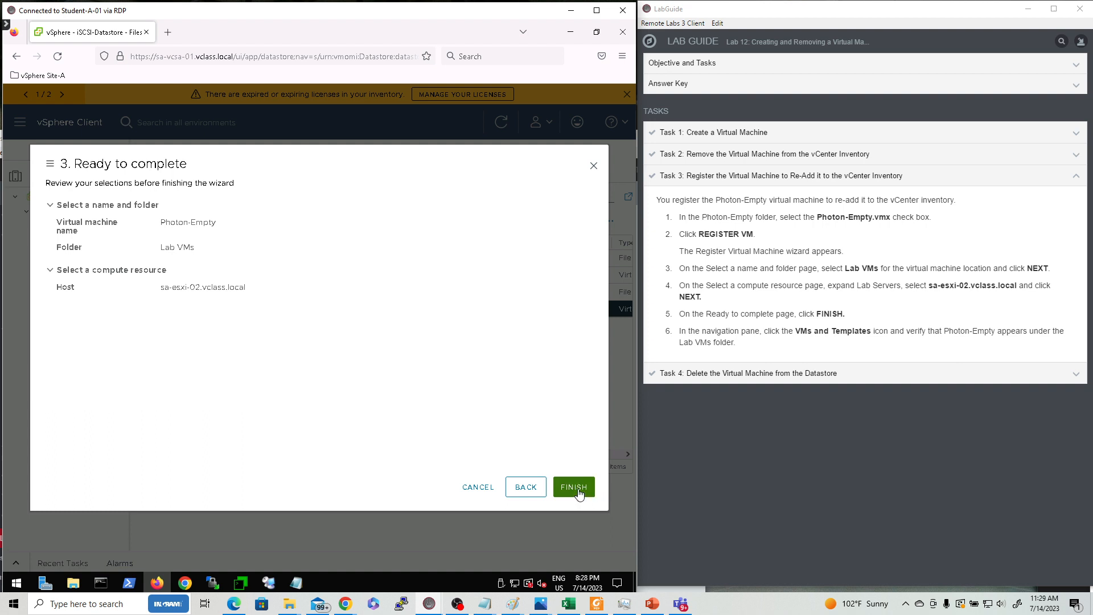
click(580, 493)
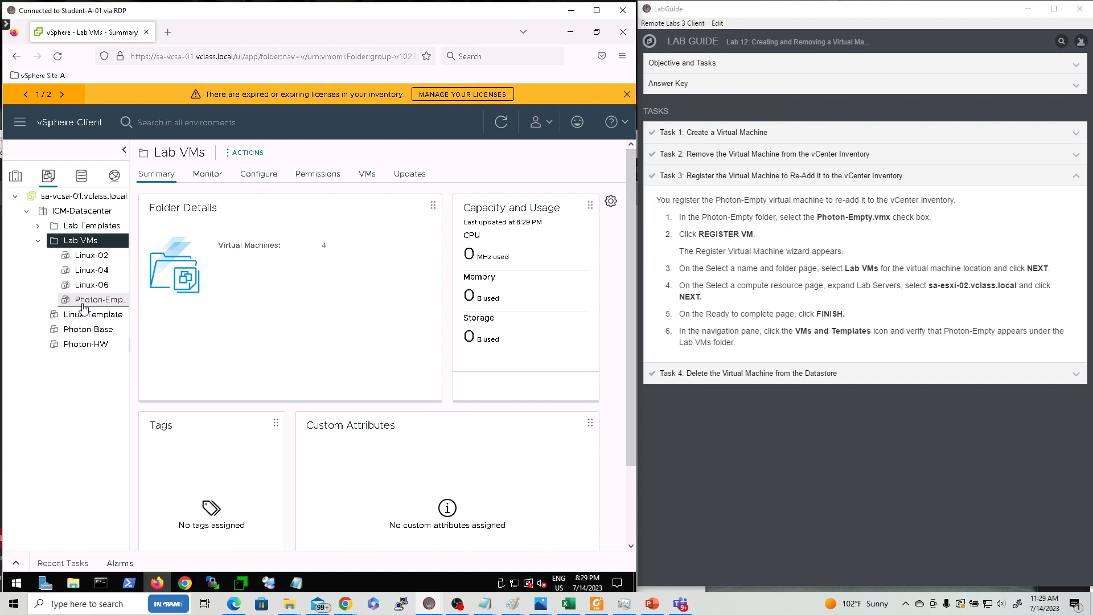
Open the lab guide's Task 4 instructions and delete the Photon-Empty virtual machine from disk
click(725, 178)
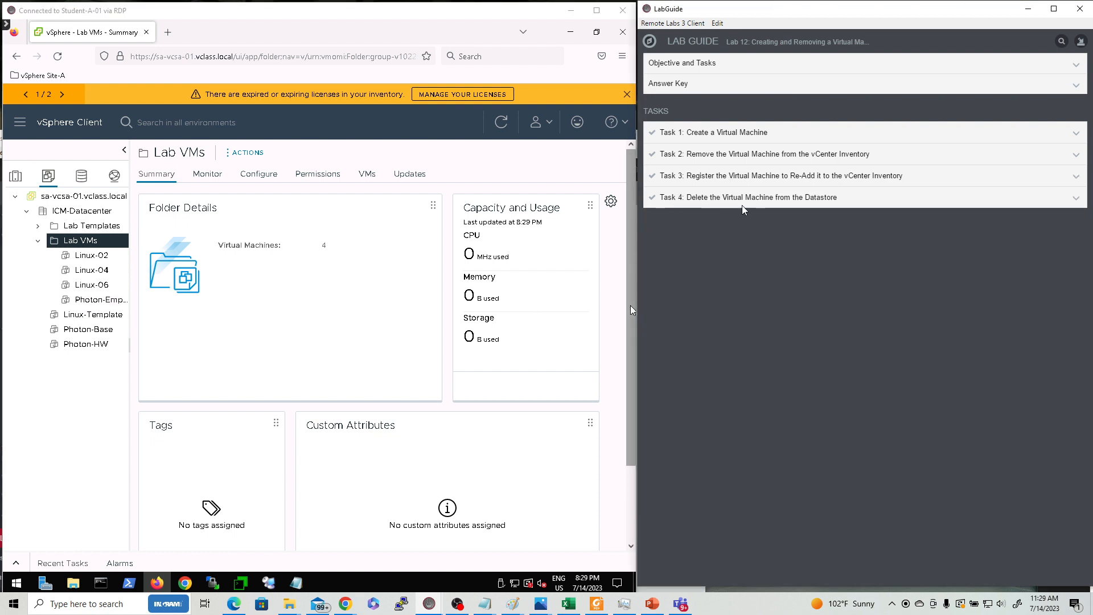
click(740, 199)
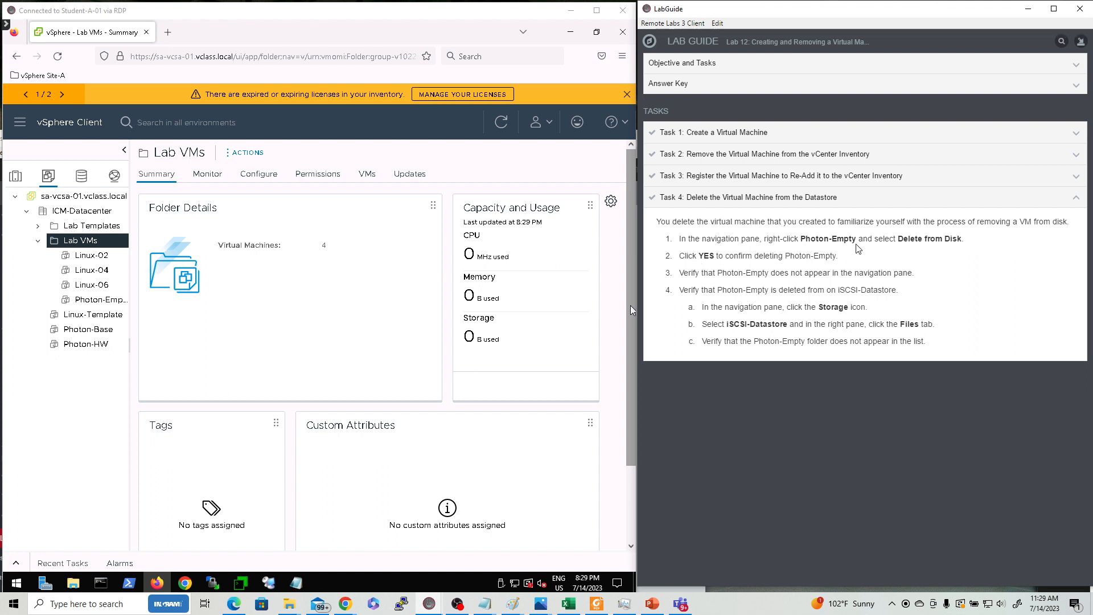
click(82, 303)
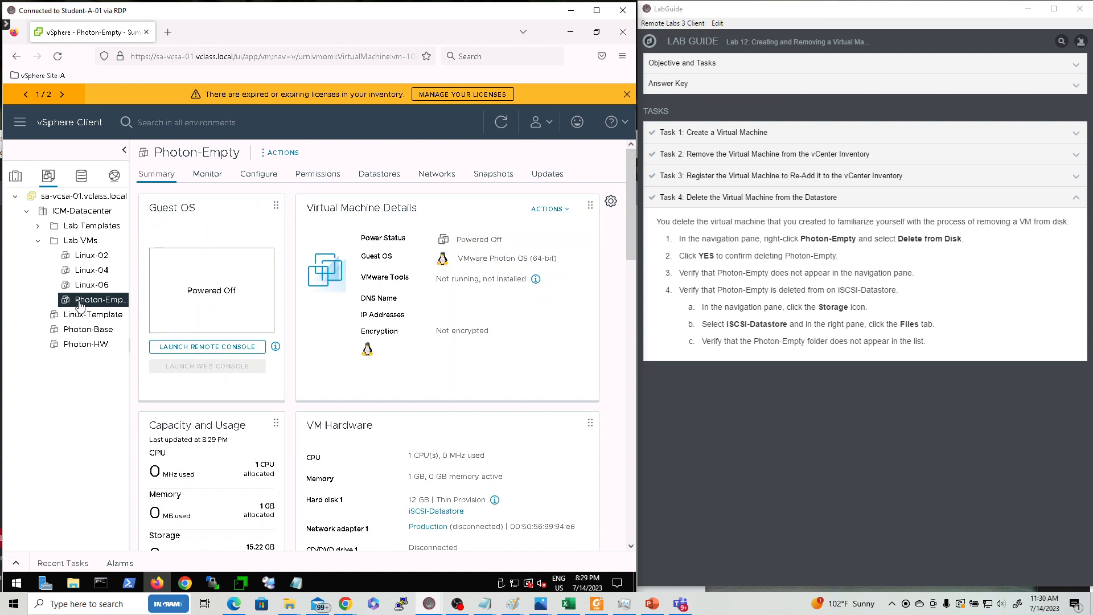
right_click(80, 307)
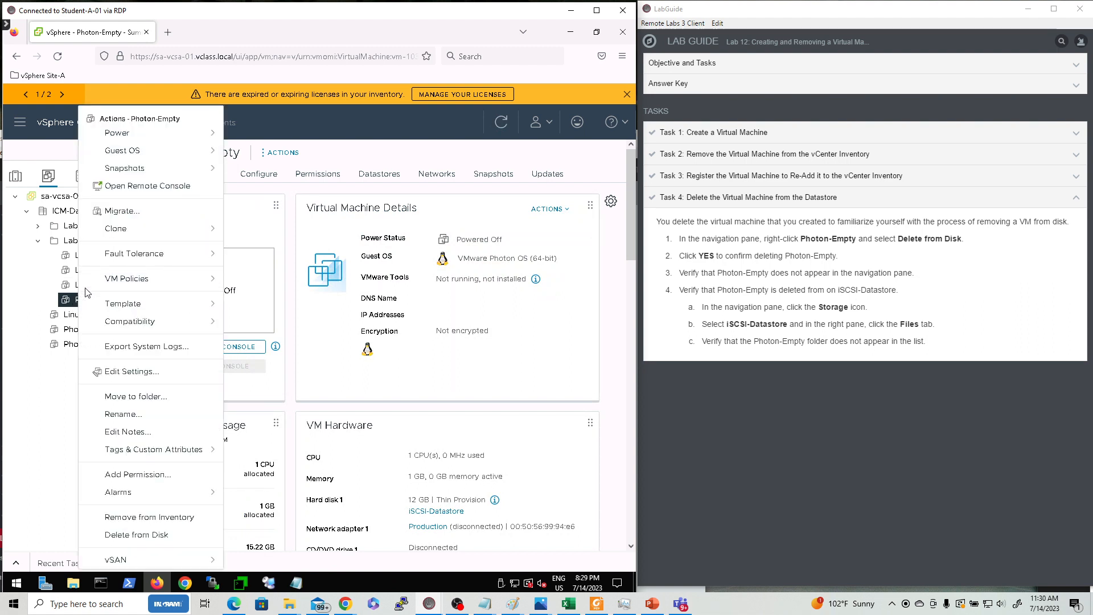
click(168, 536)
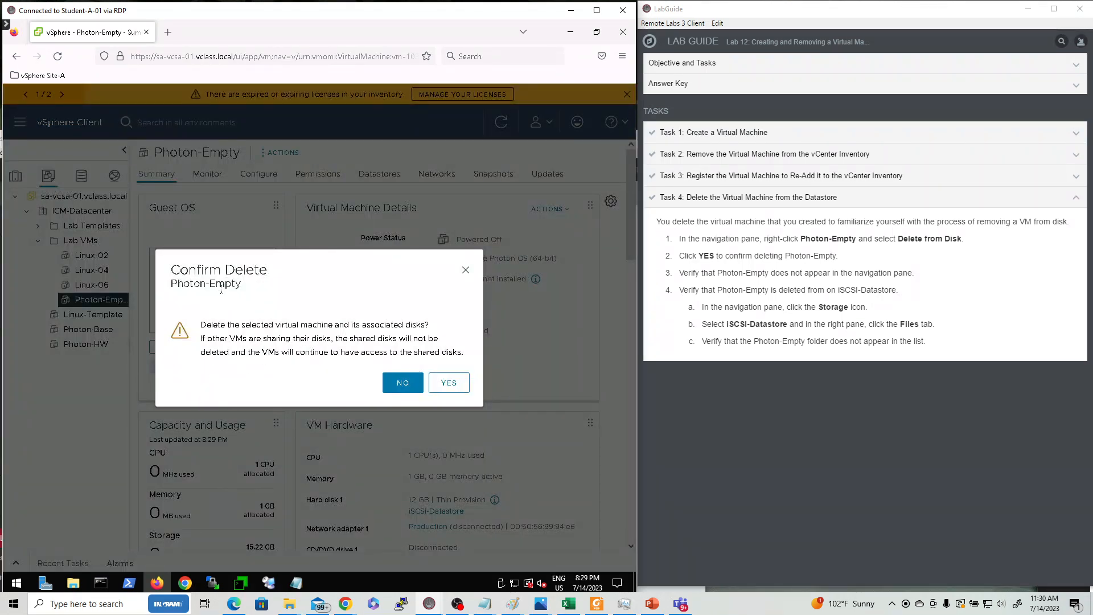
click(454, 388)
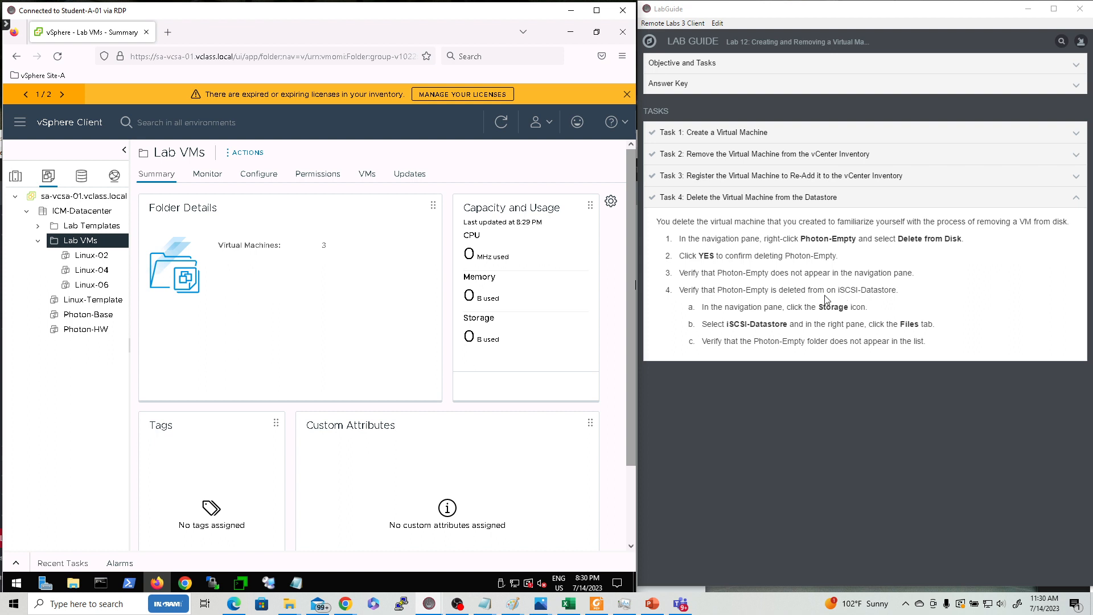
Check iSCSI-Datastore's file list for the Photon-Empty folder, and close the lab guide's Task 4 instructions
click(75, 179)
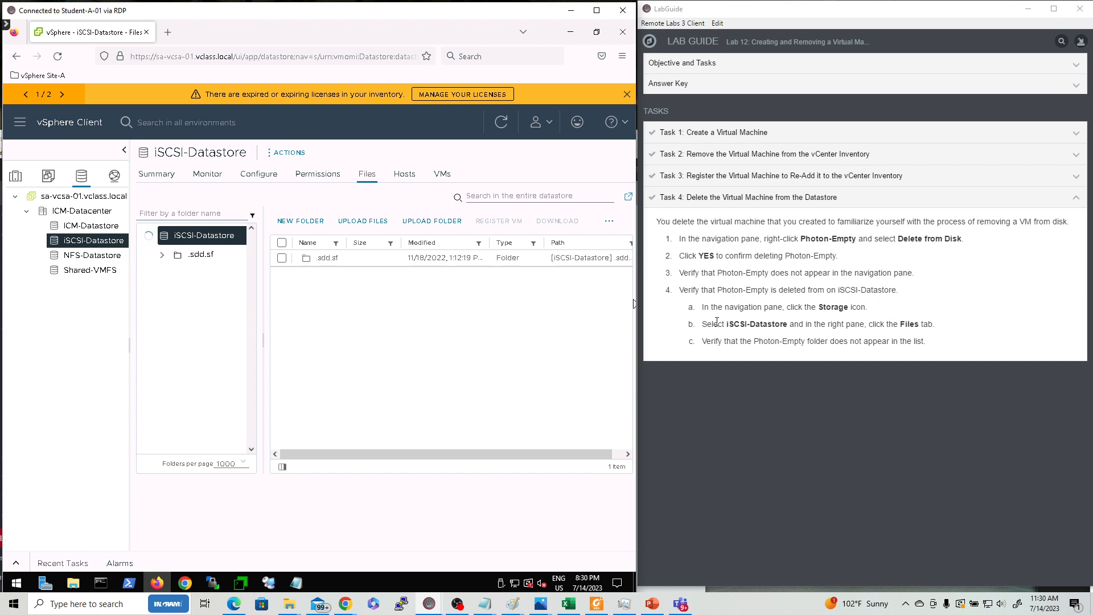
click(753, 199)
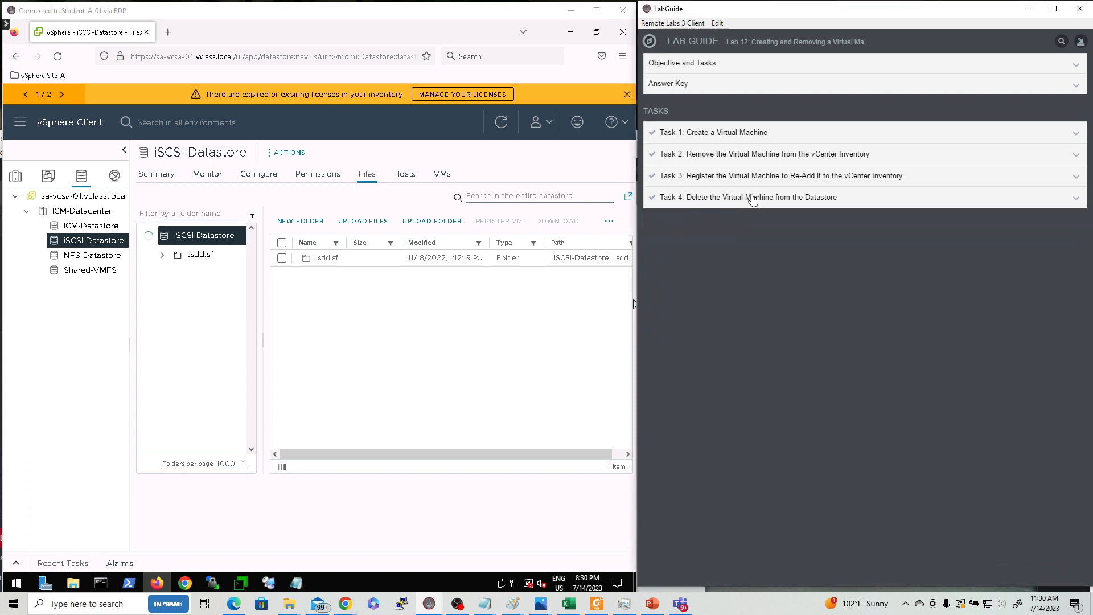